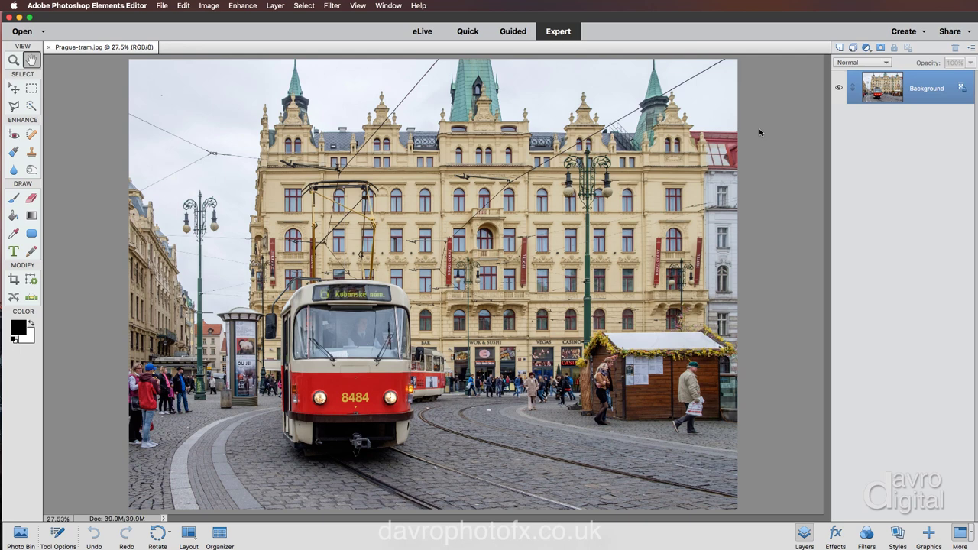
Add a Solid Color fill layer above the photo using the off-white colour #fcfaf4
click(867, 48)
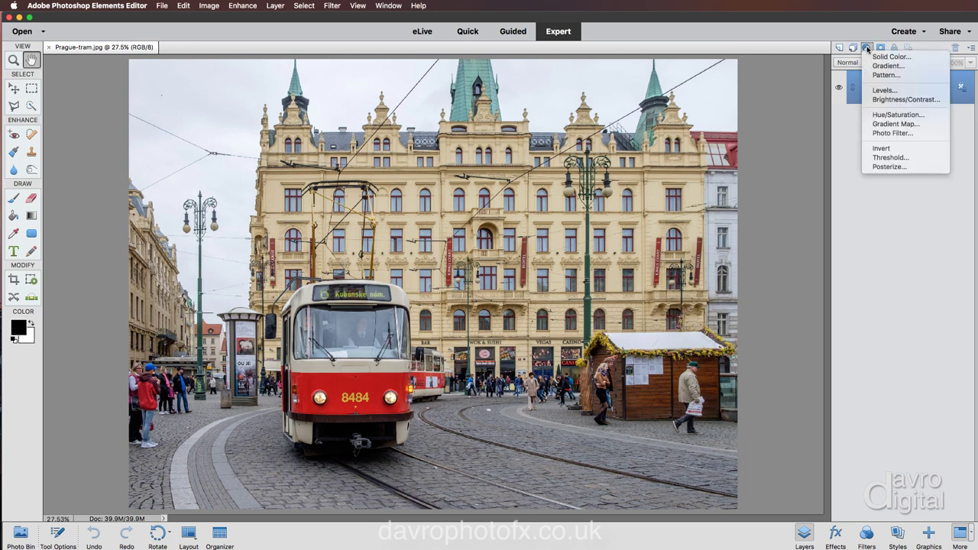
click(887, 56)
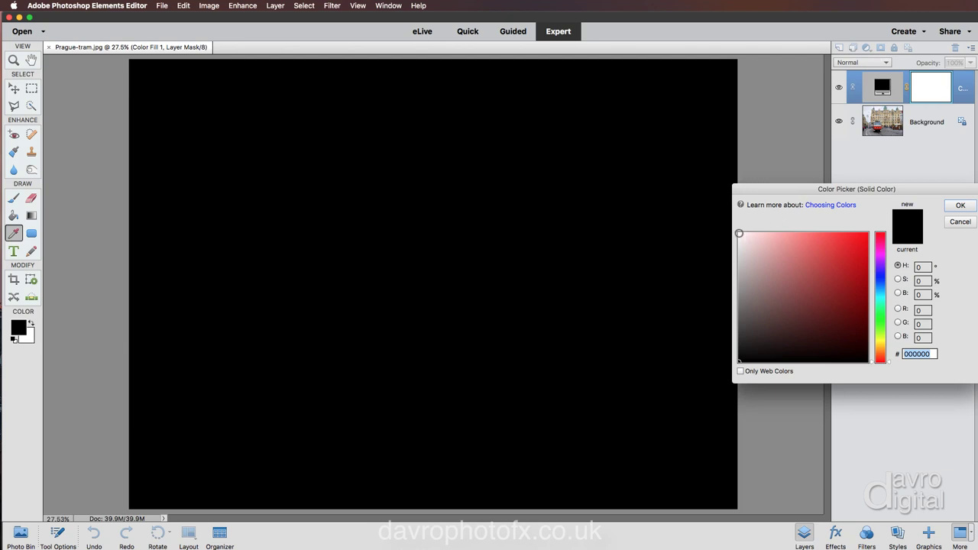
click(739, 233)
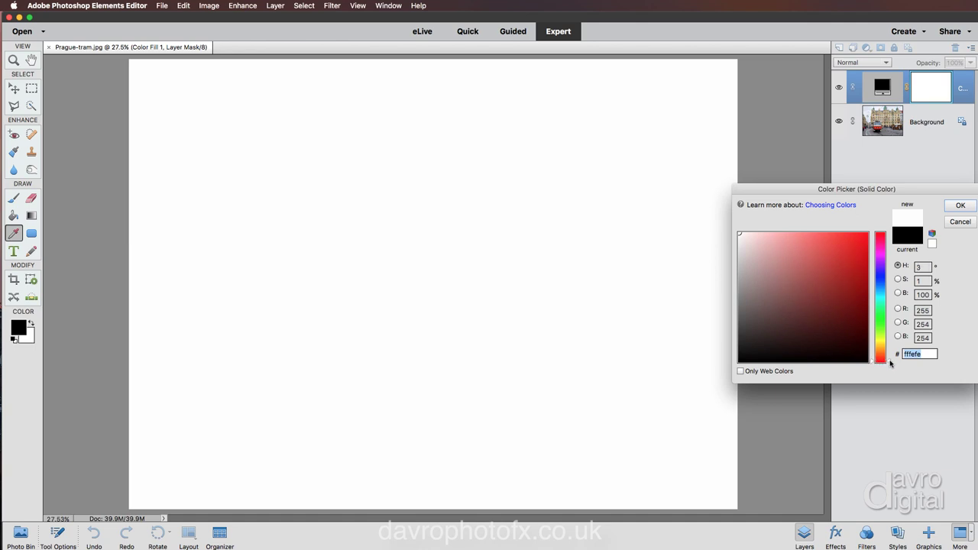
drag(890, 364, 888, 349)
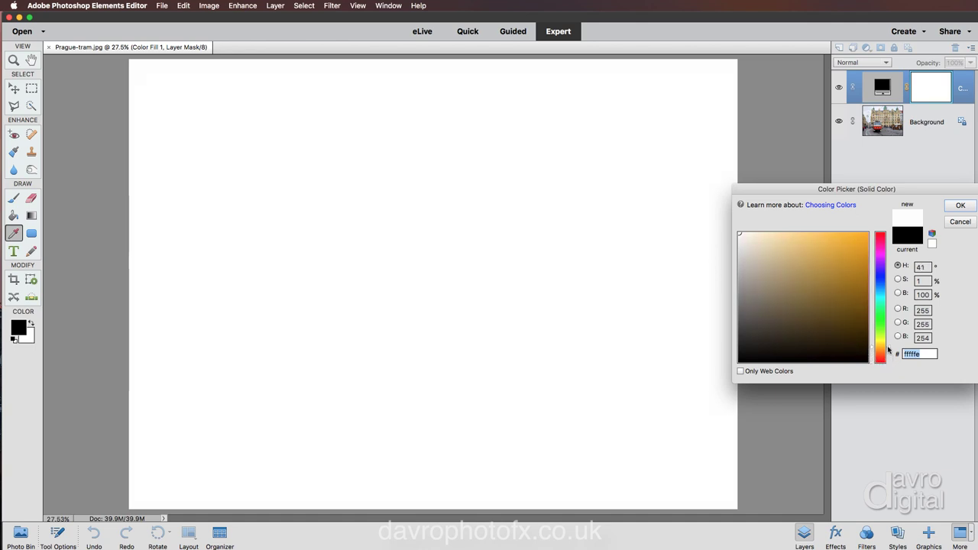
click(888, 350)
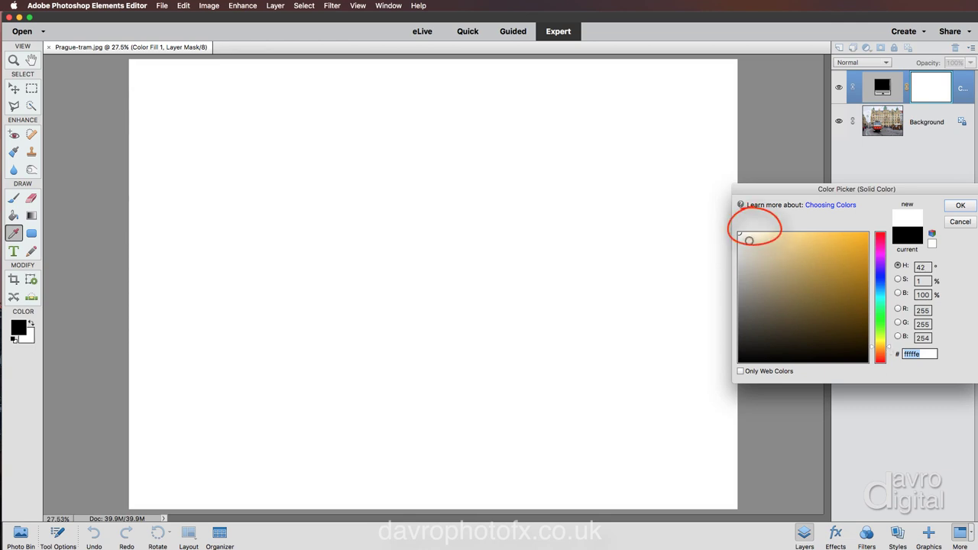
click(743, 234)
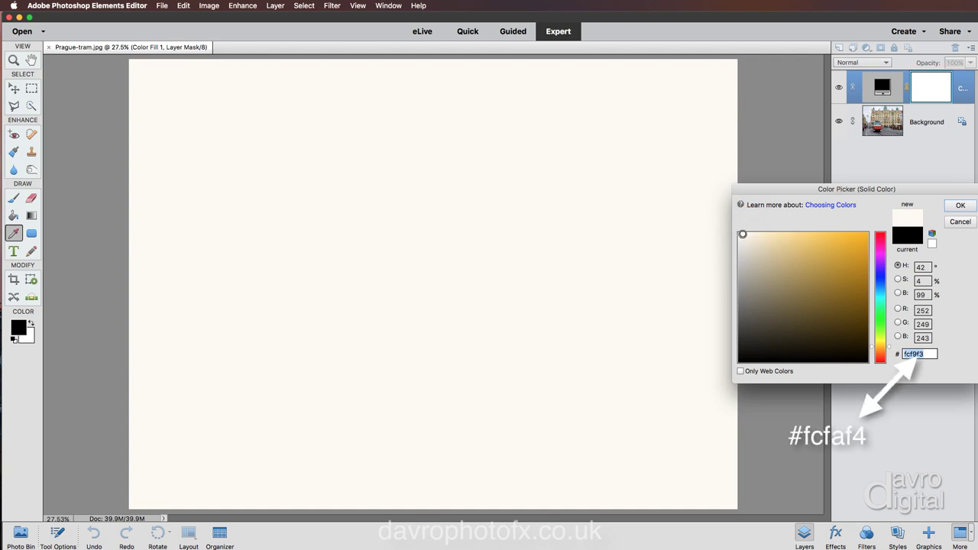
text(fcfaf4)
click(960, 205)
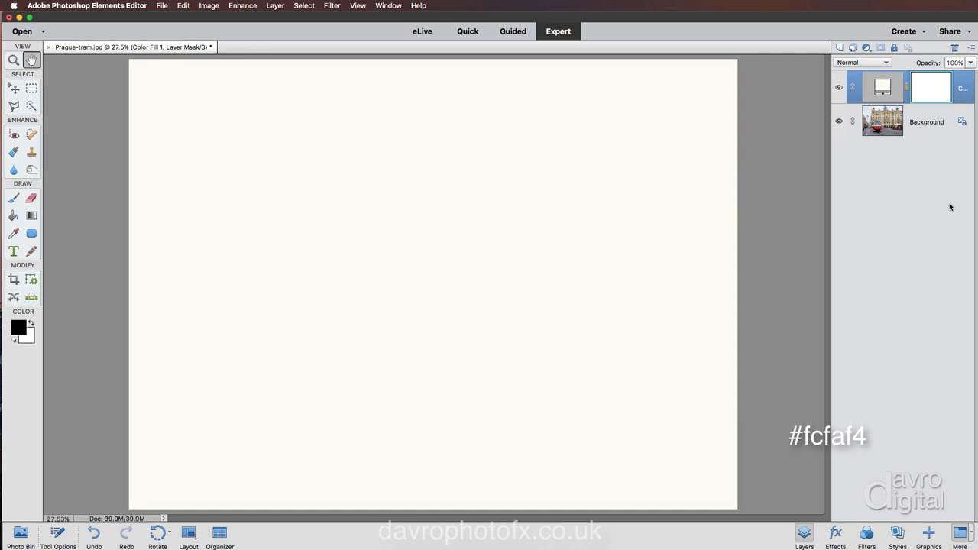
Duplicate the Background layer and rename the copy "sketch 1"
click(923, 127)
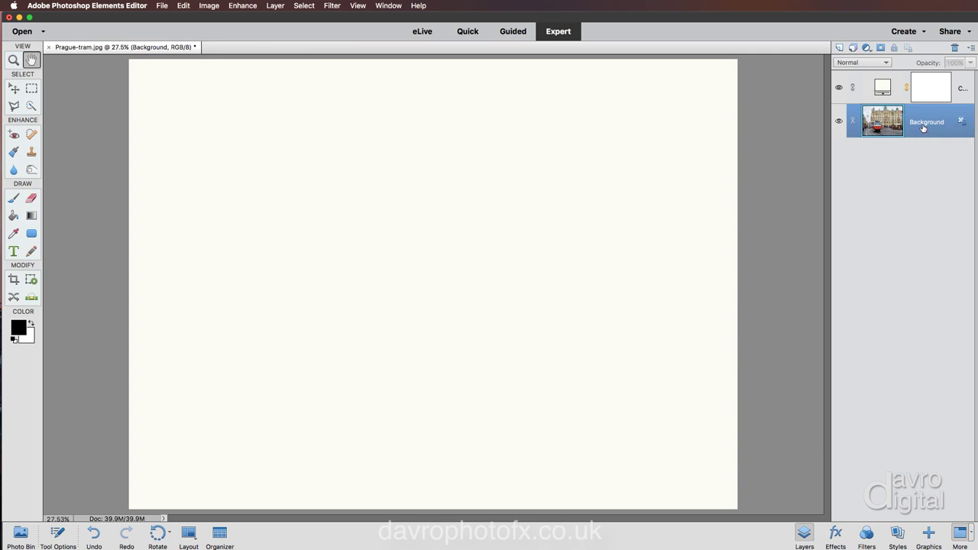
key(super+j)
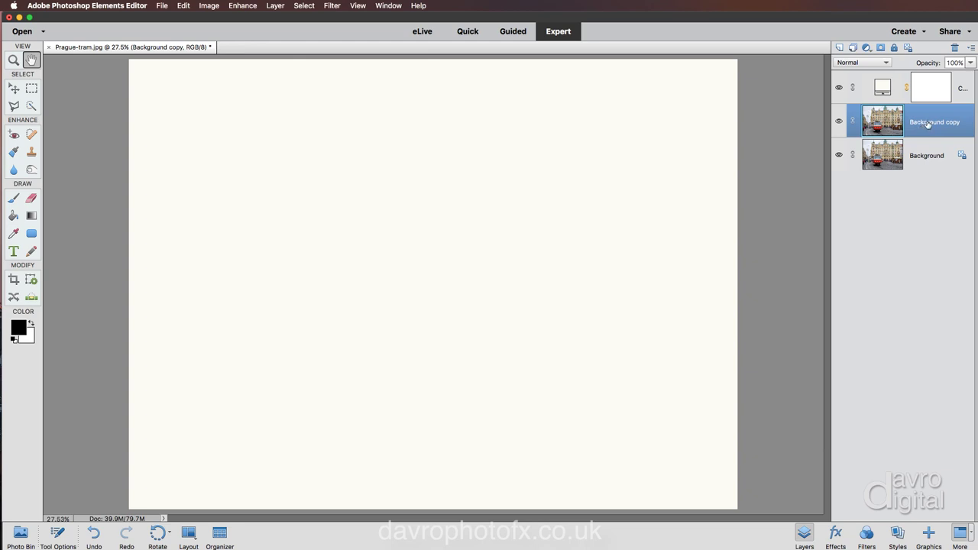
double_click(929, 122)
text(sketch 1)
key(Return)
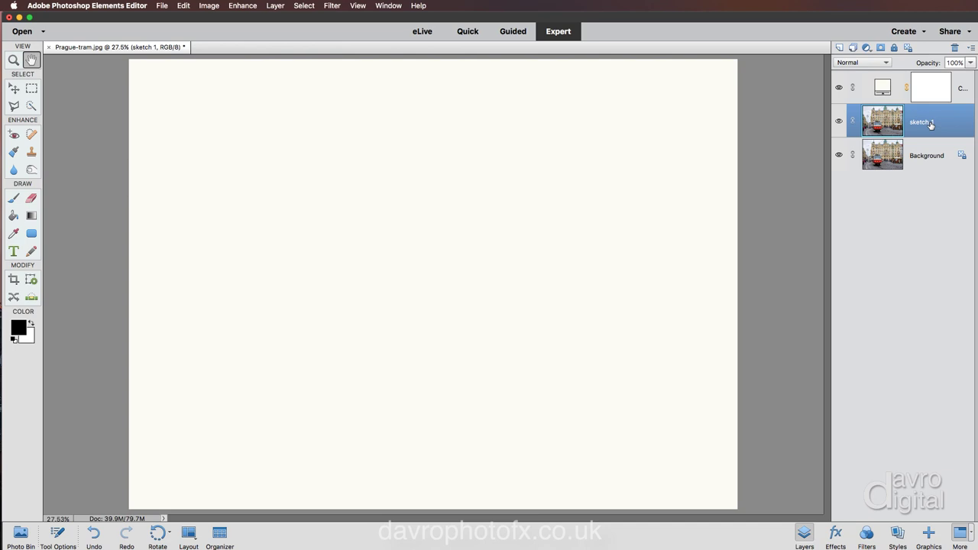
Duplicate the sketch 1 layer and rename the copy "sketch 2"
key(super+j)
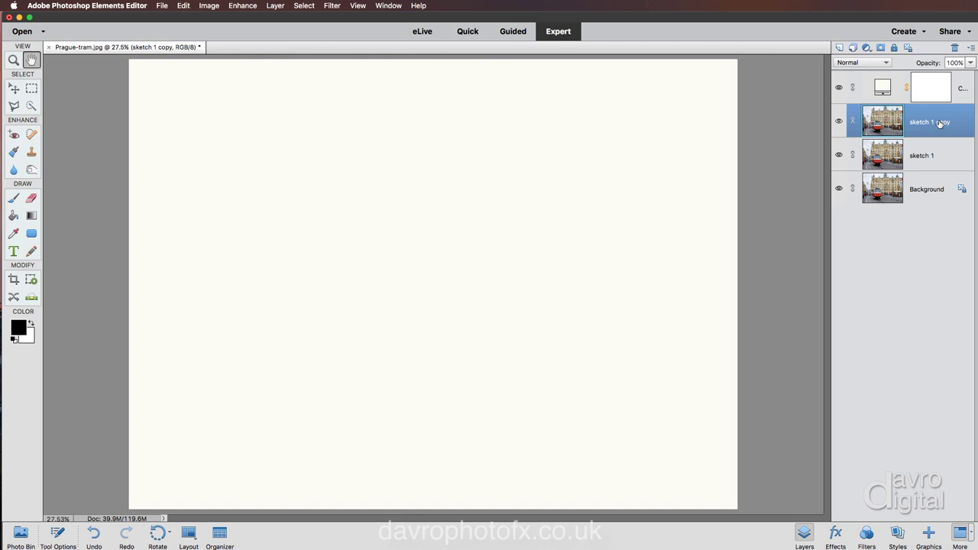
double_click(940, 122)
click(951, 122)
key(BackSpace)
key(BackSpace)
key(BackSpace)
key(BackSpace)
key(BackSpace)
key(BackSpace)
text(2)
key(Return)
Move the sketch 1 layer above the colour fill layer and choose the Photocopy filter for it in the Filter Gallery
click(947, 156)
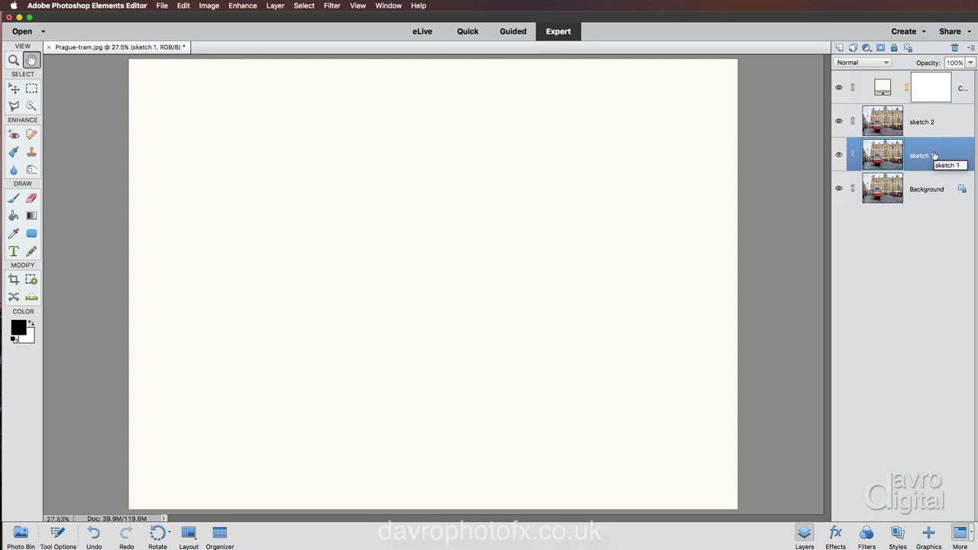
drag(941, 155, 939, 79)
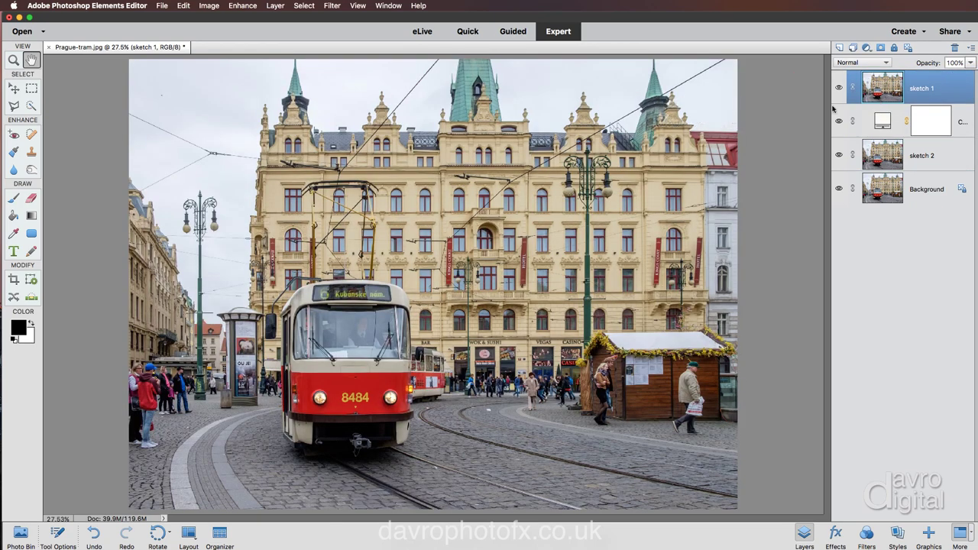
click(332, 8)
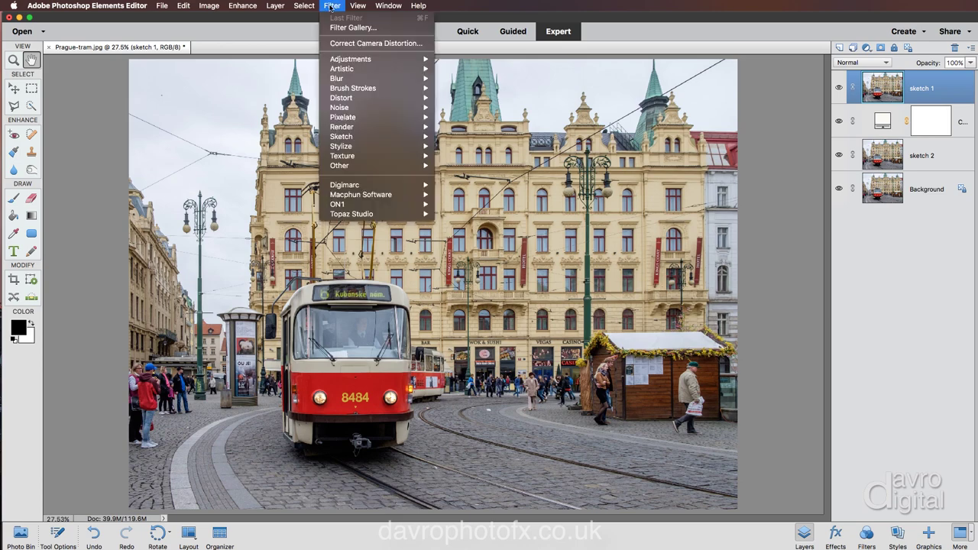
click(330, 27)
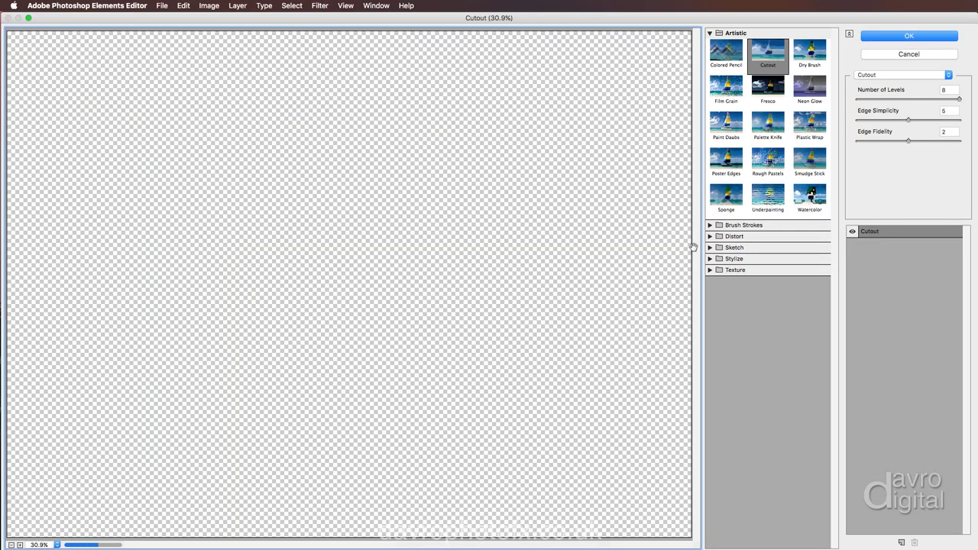
click(741, 250)
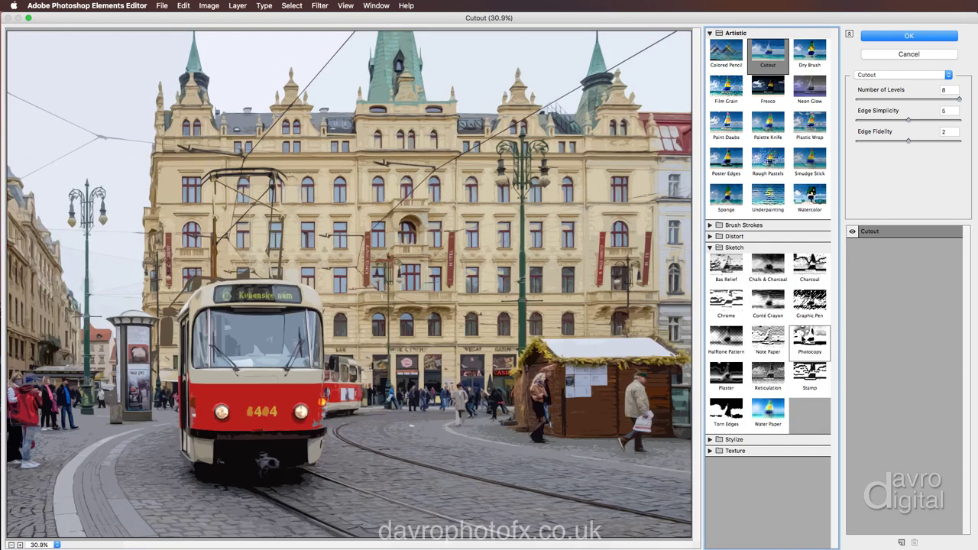
click(809, 340)
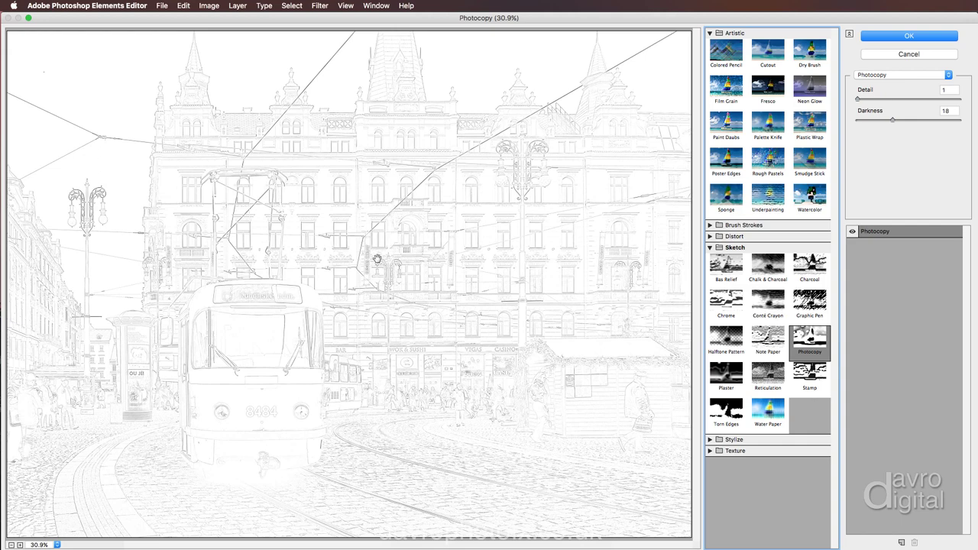
Set the Photocopy filter to Detail 1 and Darkness 18, checking the line work at 100% preview
right_click(377, 259)
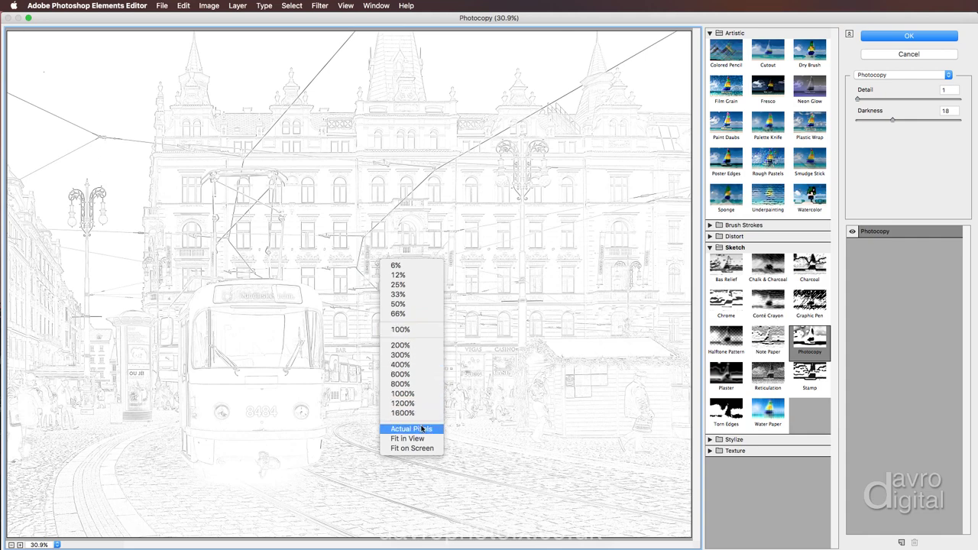
click(414, 329)
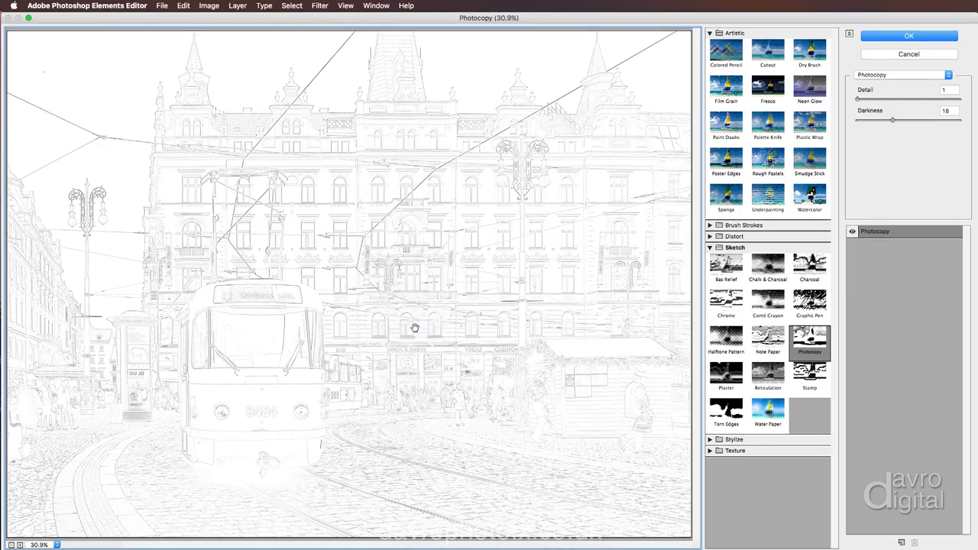
drag(380, 309, 514, 414)
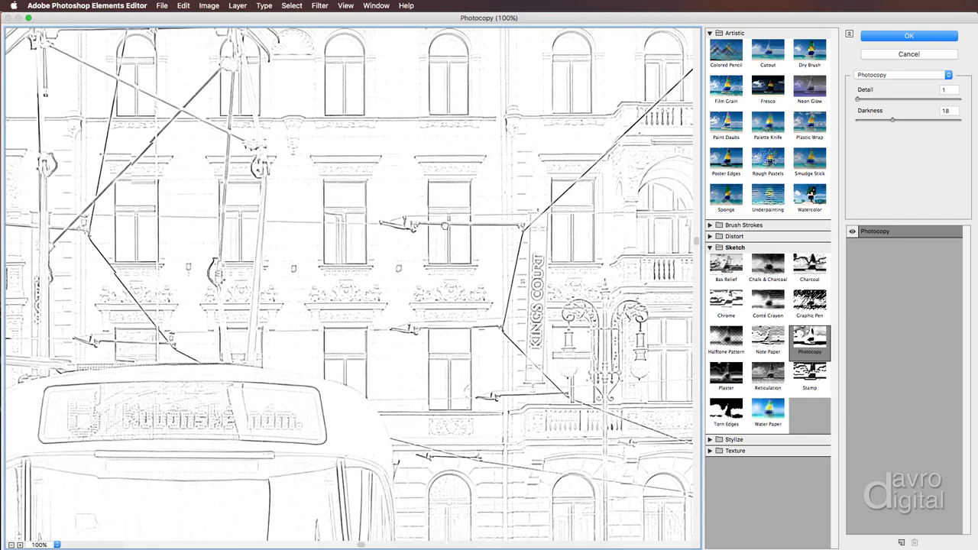
drag(419, 147, 419, 351)
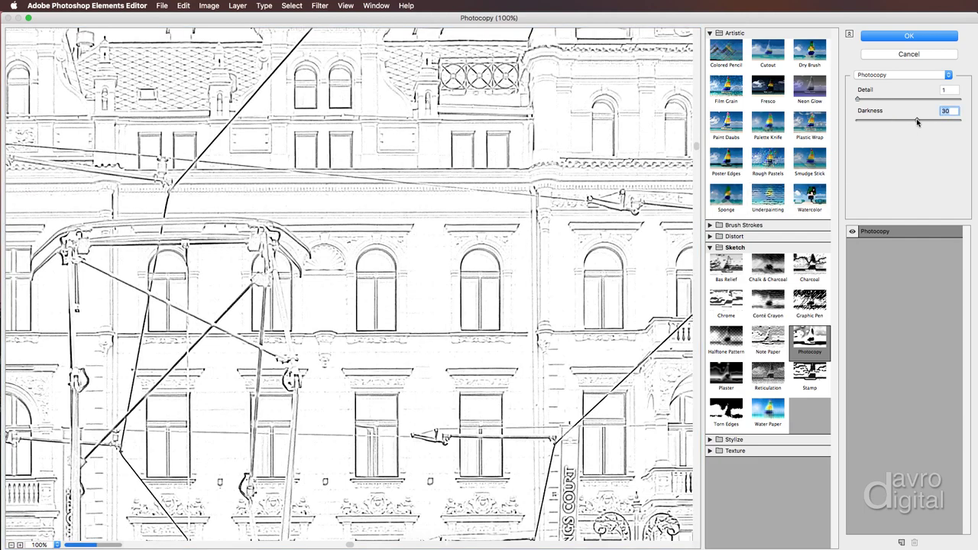
click(905, 120)
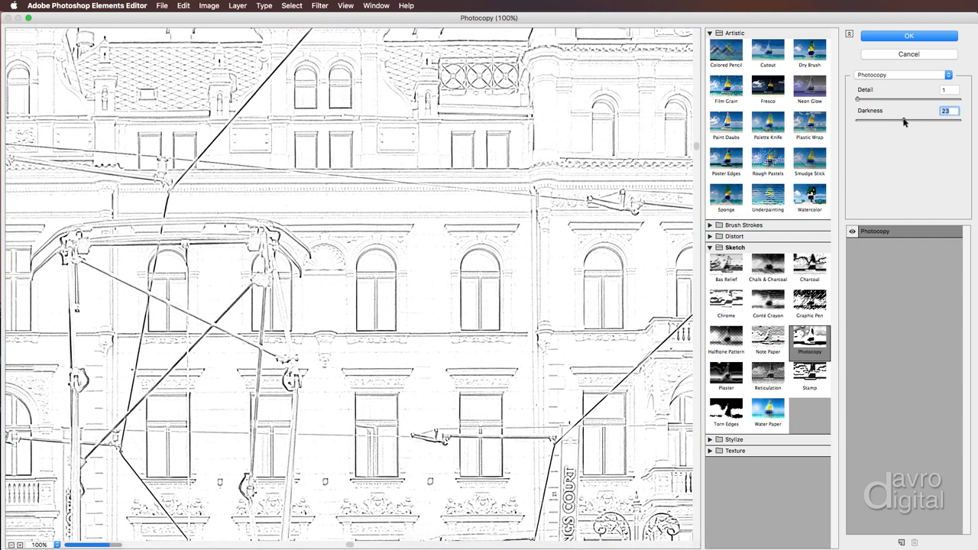
drag(905, 120, 855, 98)
click(885, 100)
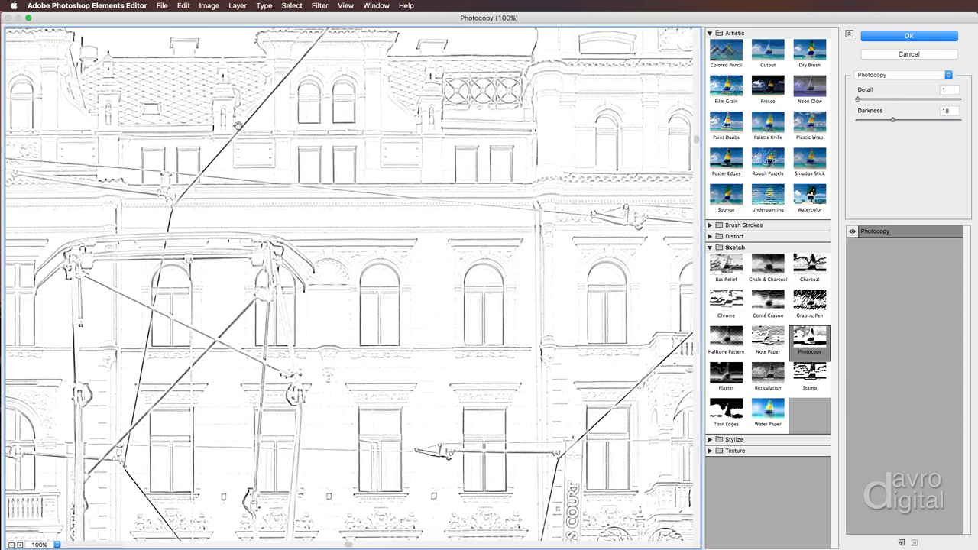
drag(237, 124, 286, 152)
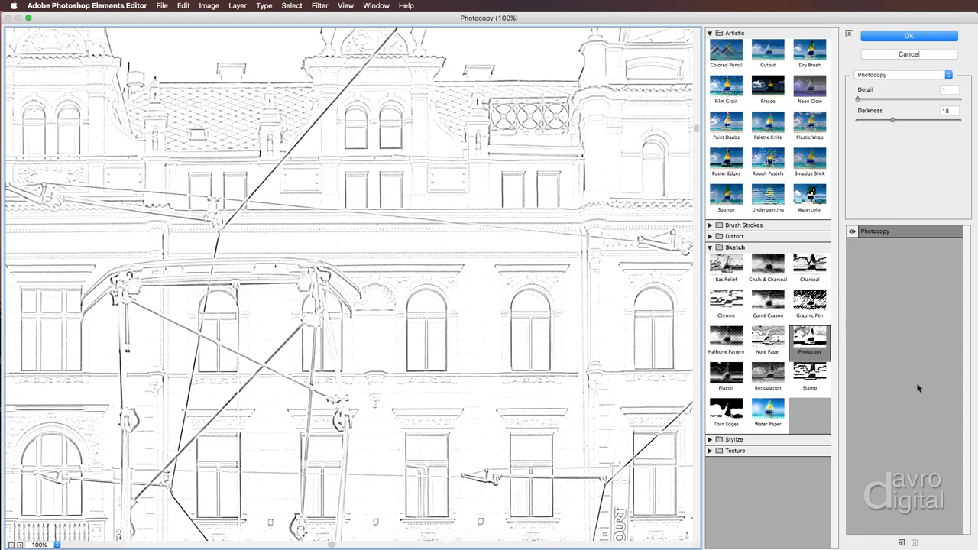
Add a second effect layer above Photocopy, change it to Accented Edges, and compare the preview with each effect hidden
click(902, 543)
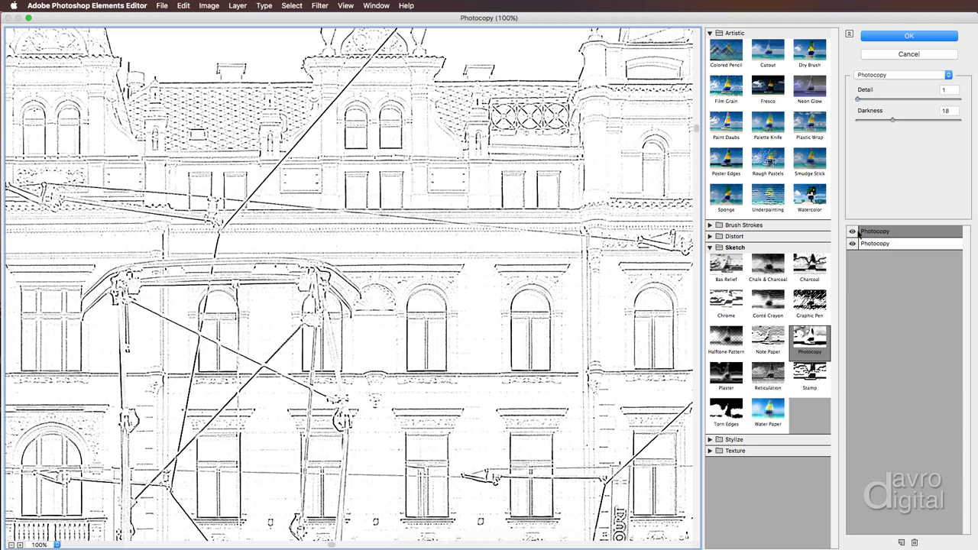
click(769, 226)
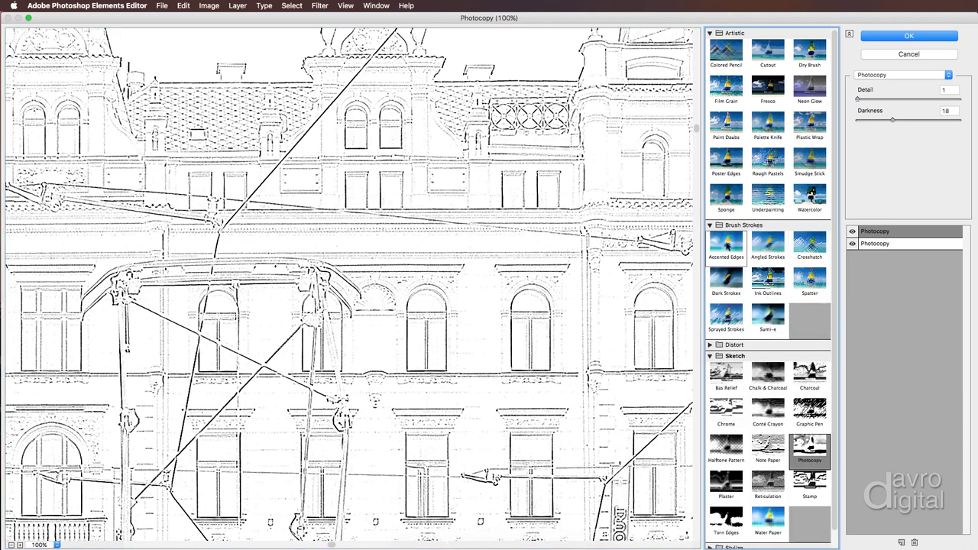
click(727, 243)
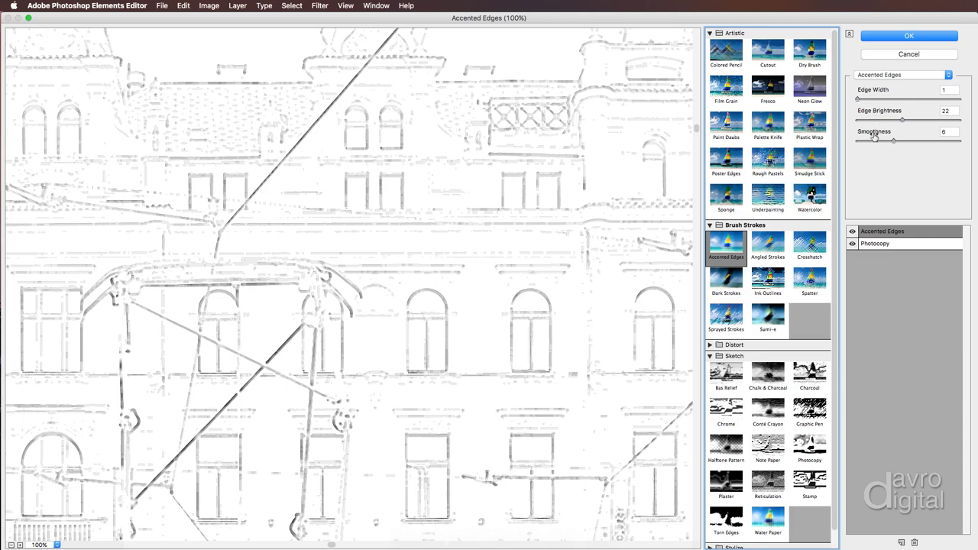
drag(570, 236, 607, 326)
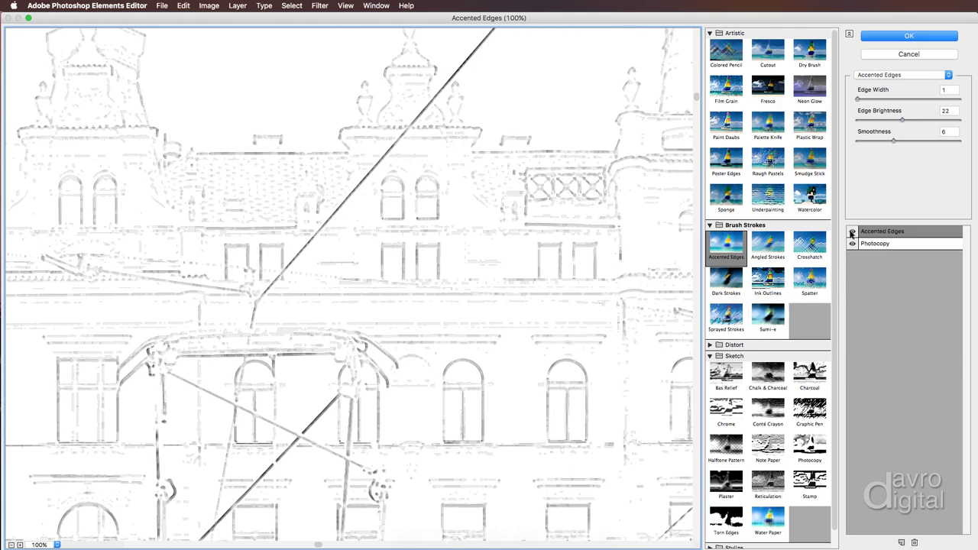
click(852, 233)
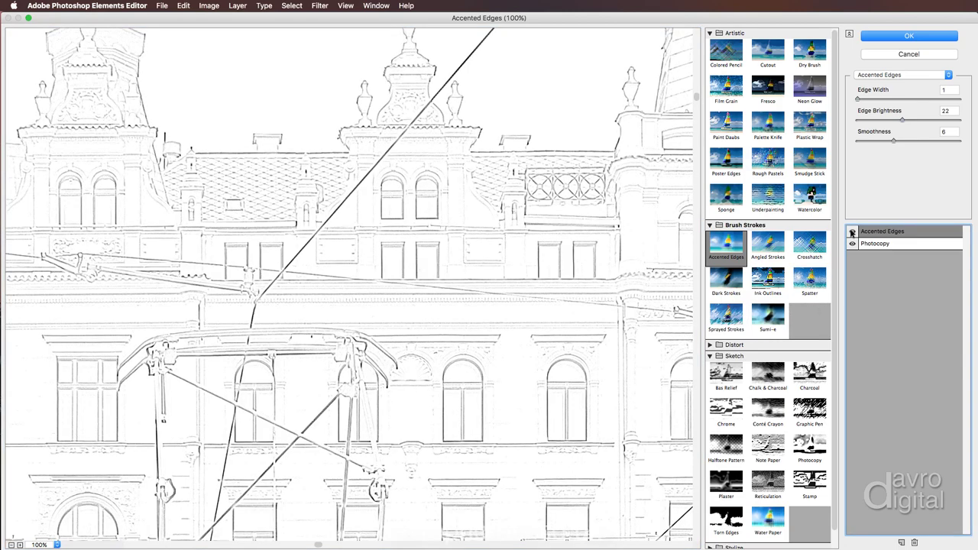
click(852, 244)
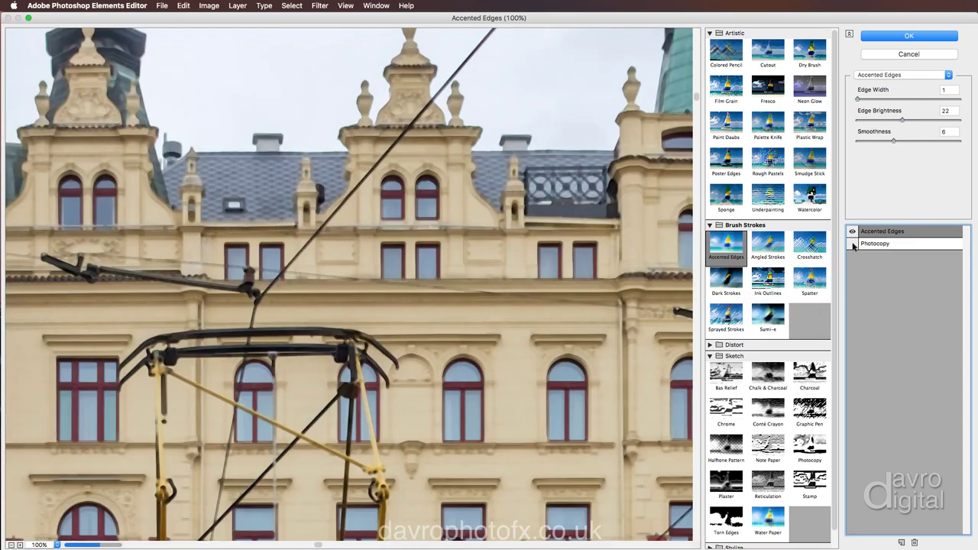
click(852, 244)
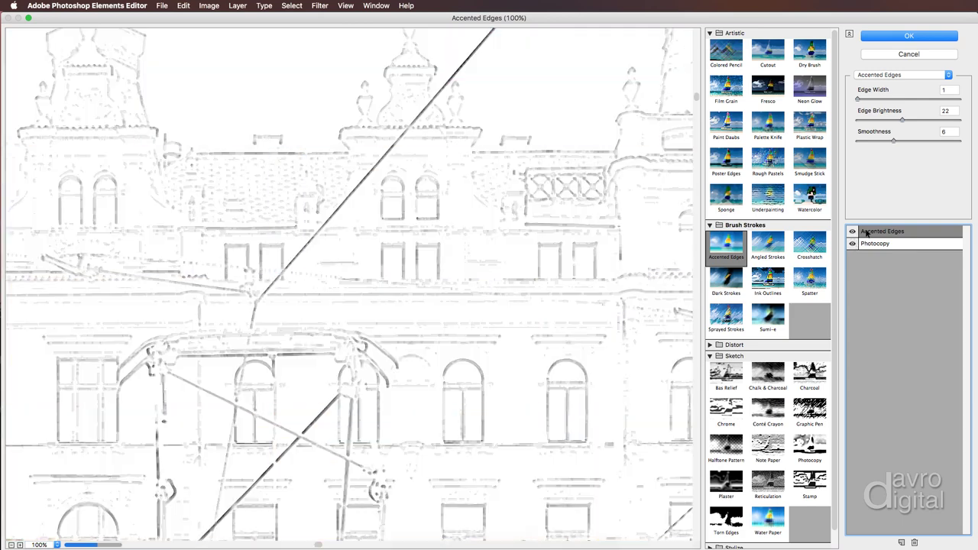
Set Accented Edges to Edge Width 1 and Edge Brightness 22, and apply both effects to the sketch 1 layer
click(873, 101)
drag(873, 100, 857, 102)
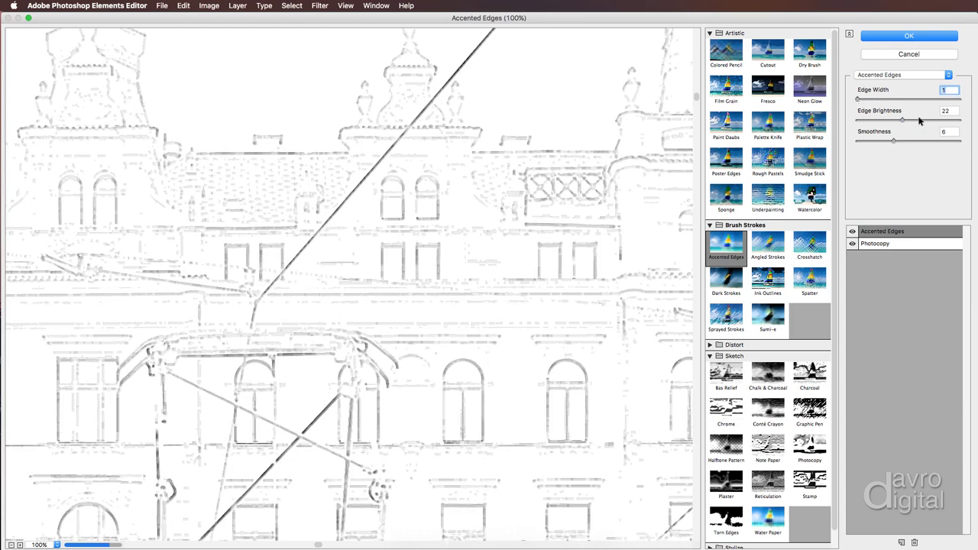
drag(915, 120, 903, 121)
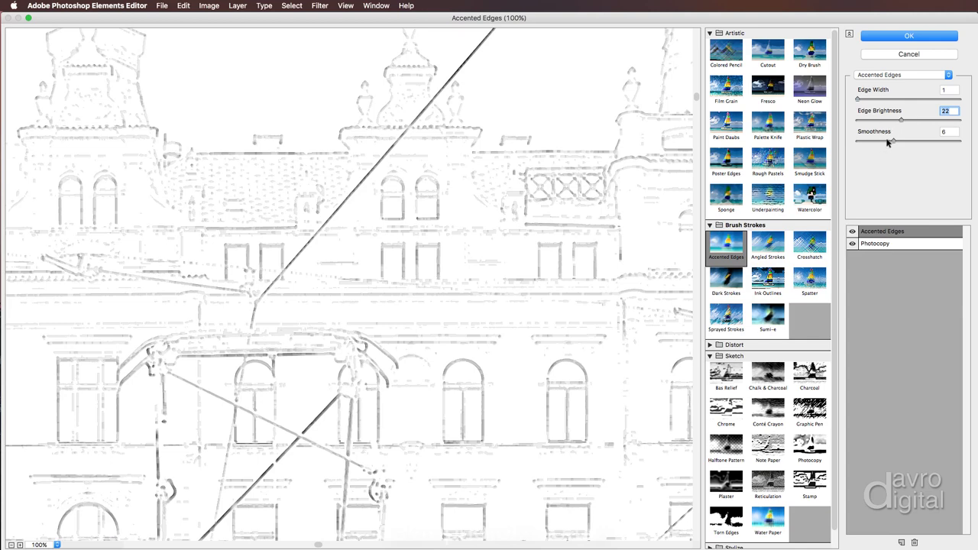
click(900, 38)
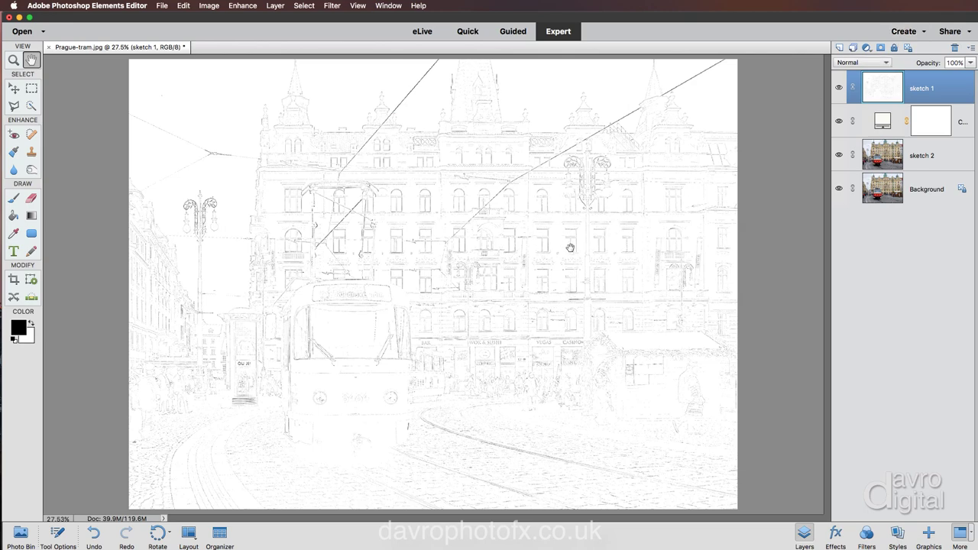
Set the sketch 1 layer's blend mode to Multiply and move the sketch 2 layer to the top of the stack
click(864, 63)
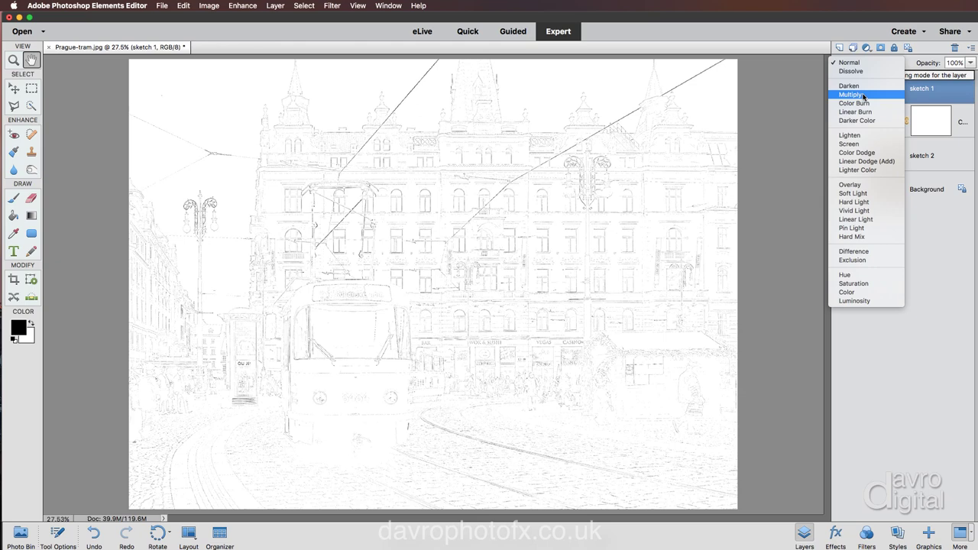
click(864, 97)
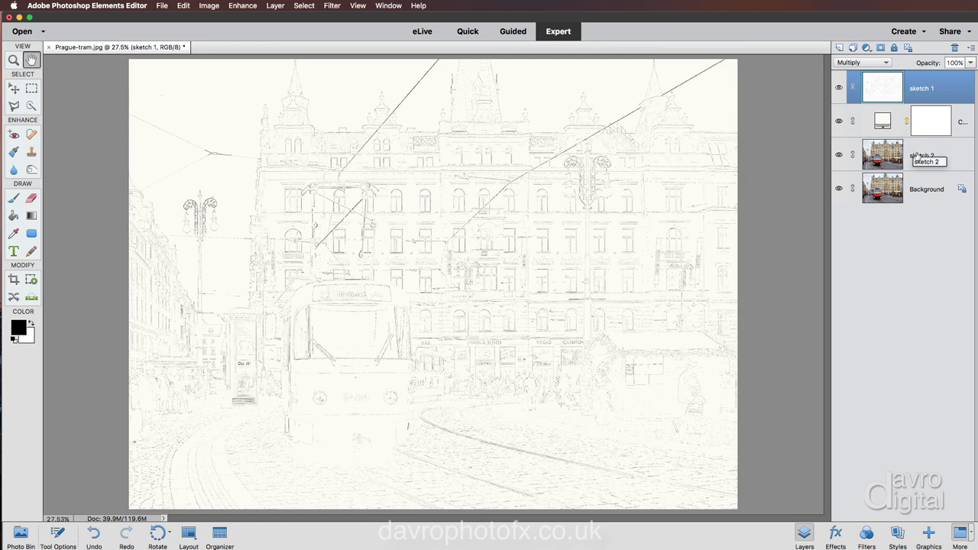
mouse_move(917, 155)
mouse_down()
mouse_move(921, 87)
mouse_move(935, 82)
mouse_up()
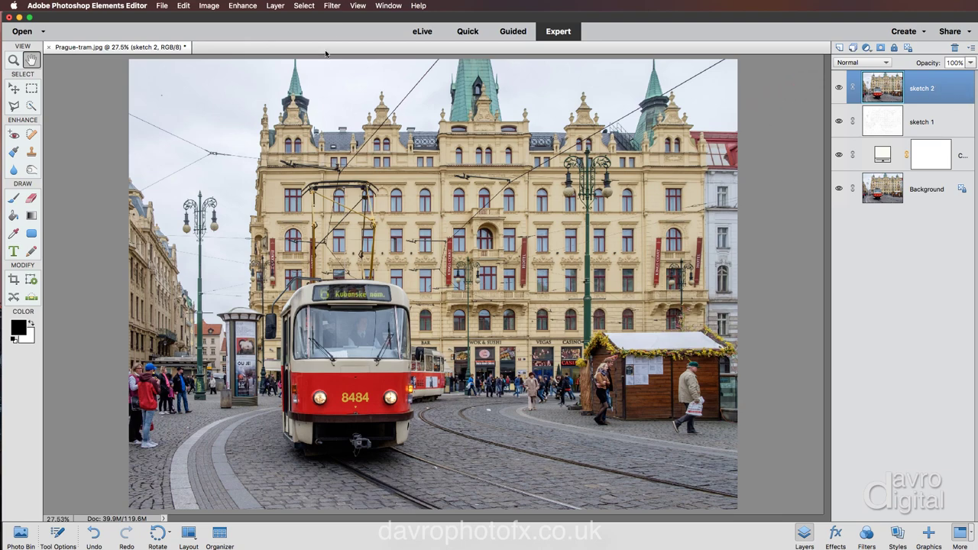
Open the Filter Gallery for the sketch 2 layer and replace its Accented Edges effect with the Artistic filter Cutout
click(335, 8)
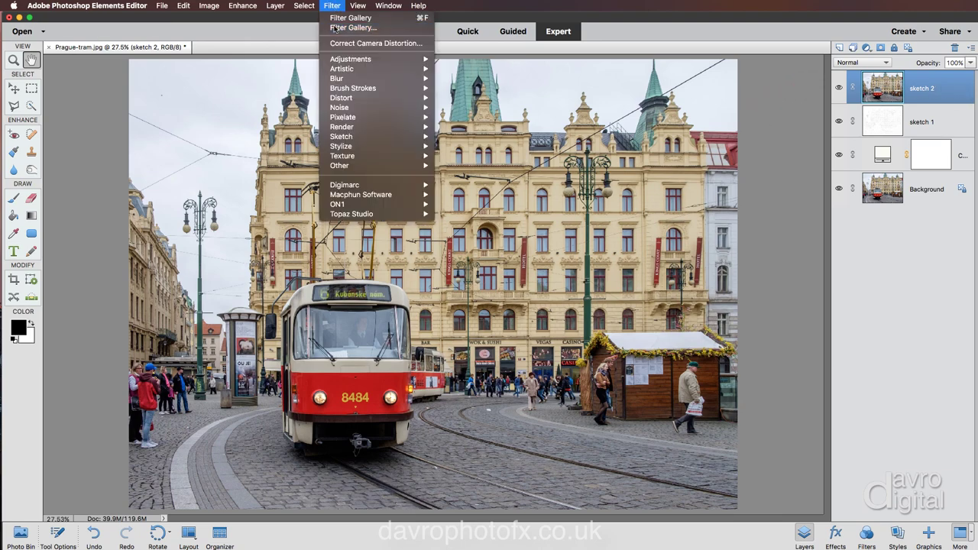
click(334, 9)
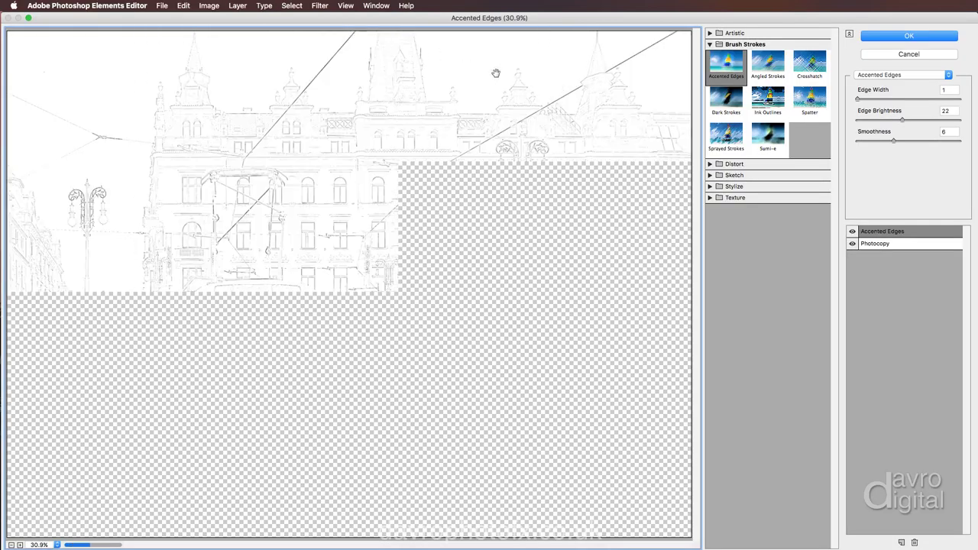
click(764, 34)
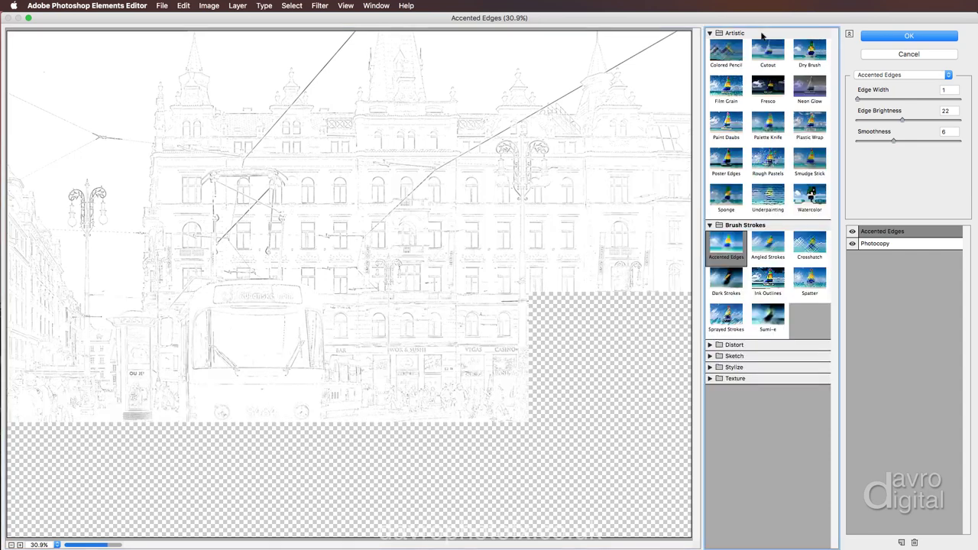
click(766, 54)
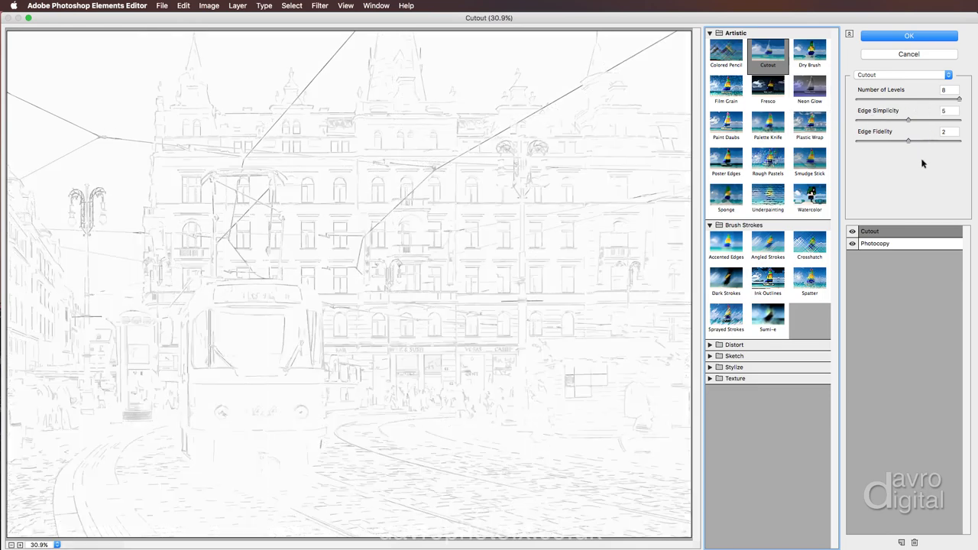
Delete the Photocopy effect from the filter stack and apply Cutout with Edge Fidelity 1 to the sketch 2 layer
click(874, 245)
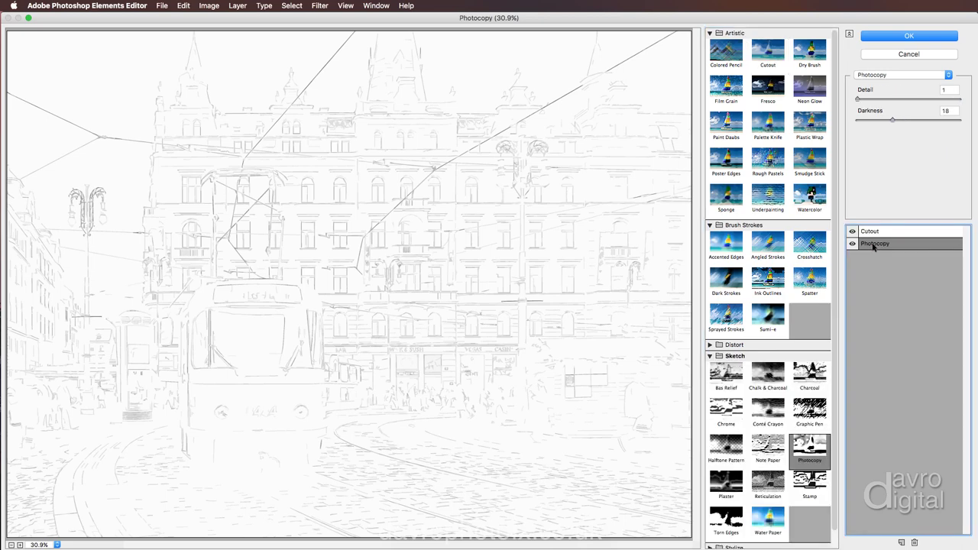
click(915, 544)
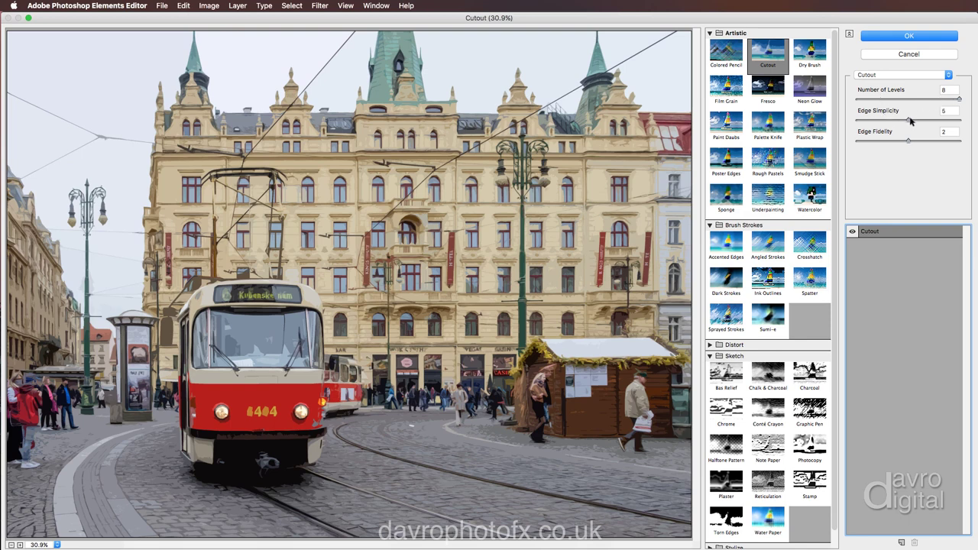
click(871, 142)
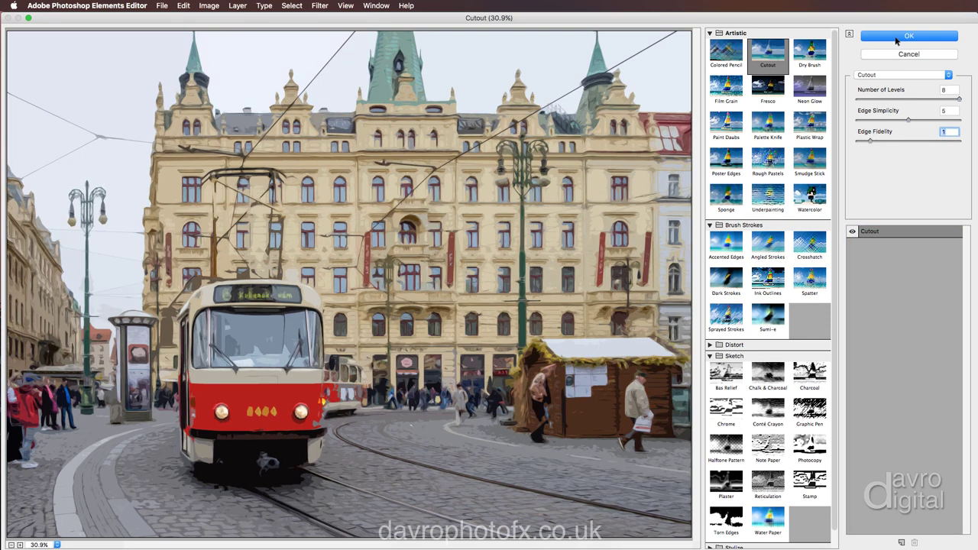
click(898, 36)
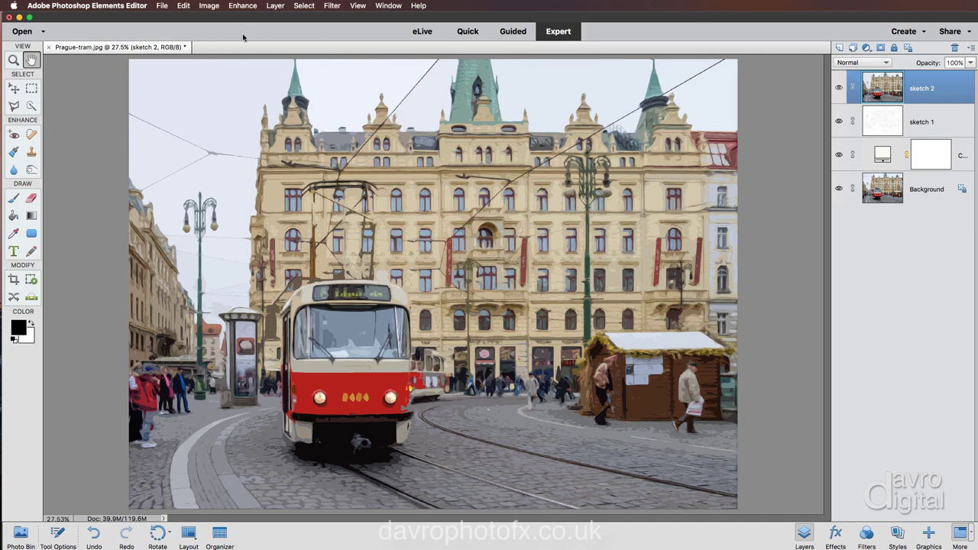
Convert the sketch 2 layer to greyscale with the Remove Color adjustment
click(242, 6)
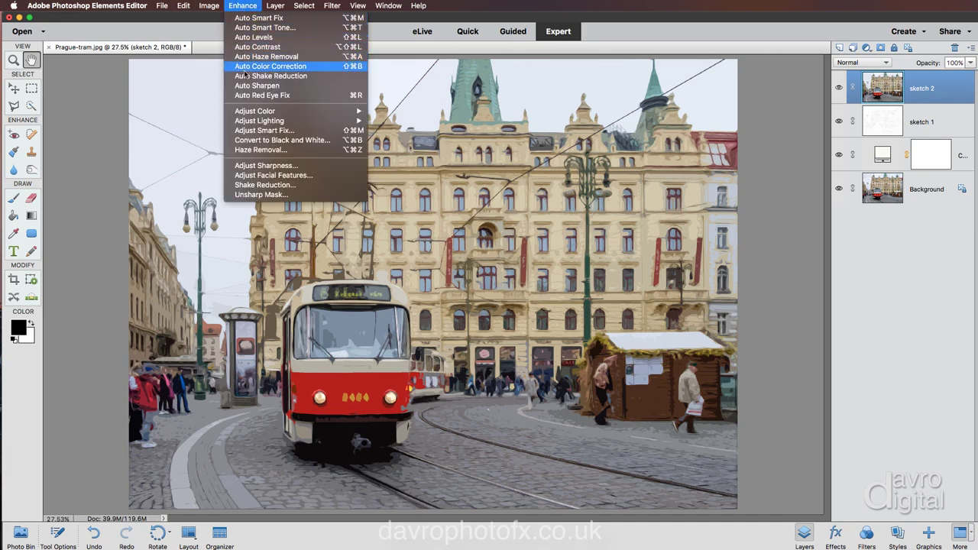
mouse_move(244, 111)
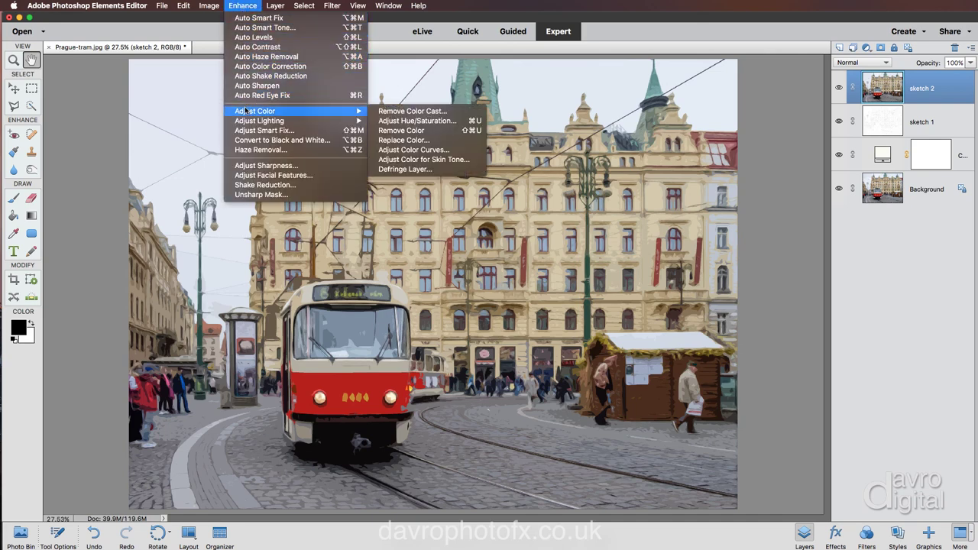
click(435, 135)
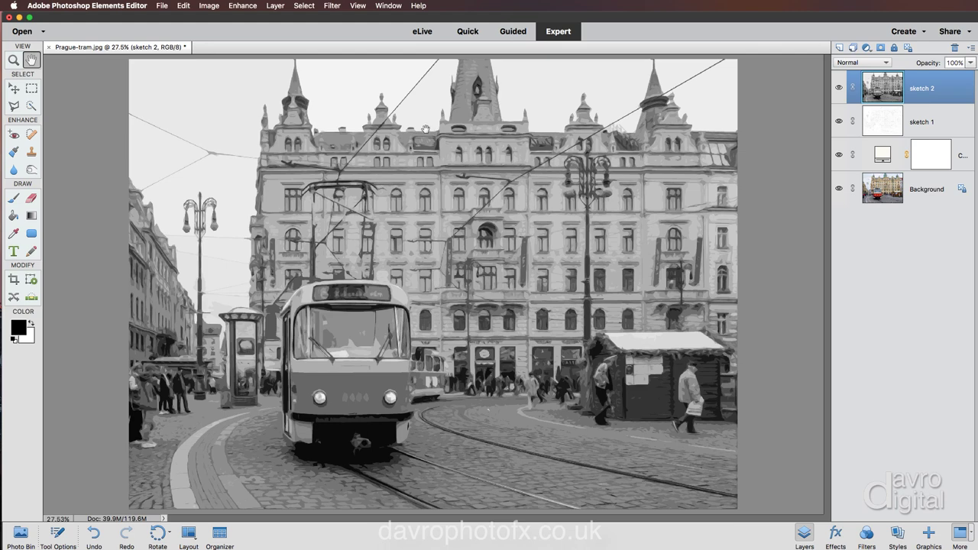
Apply the Find Edges filter to the sketch 2 layer and set its blend mode to Multiply
click(332, 5)
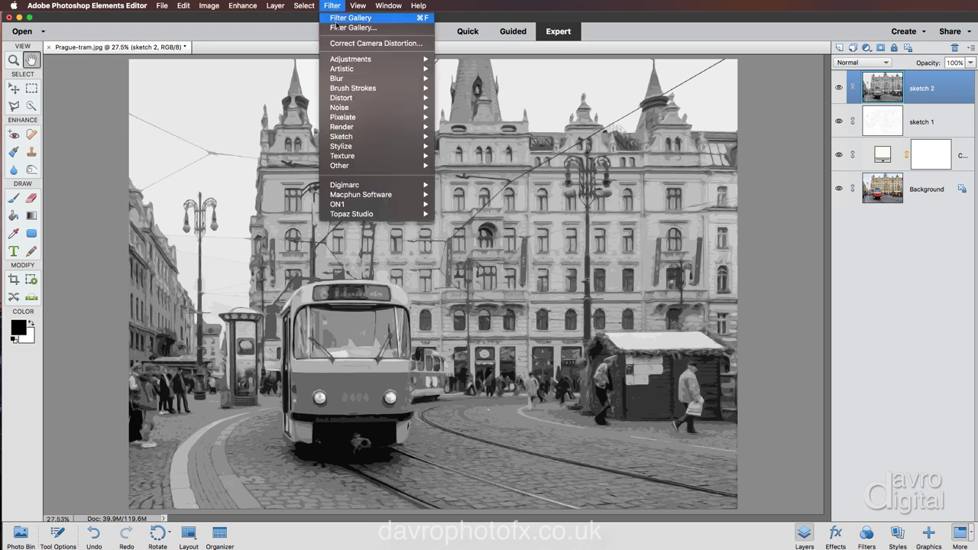
mouse_move(355, 148)
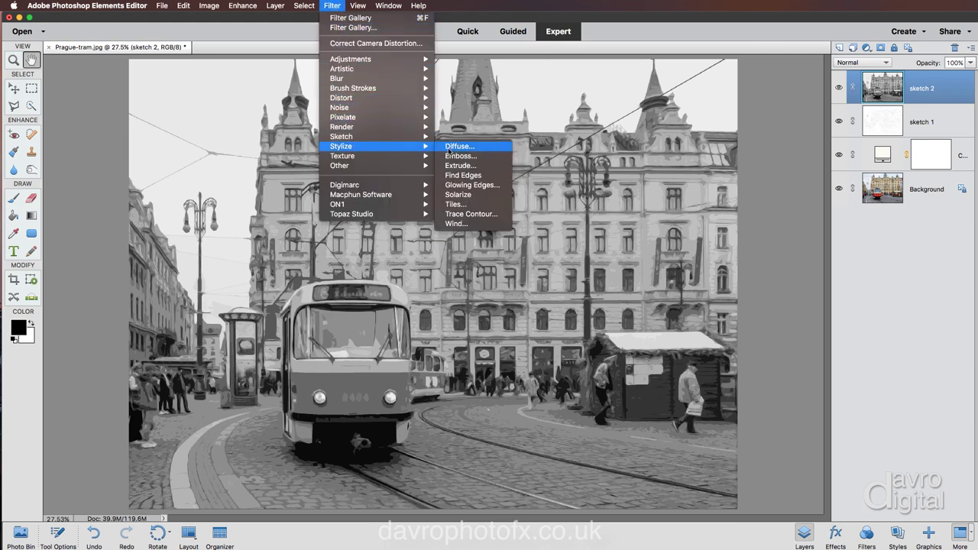
click(464, 176)
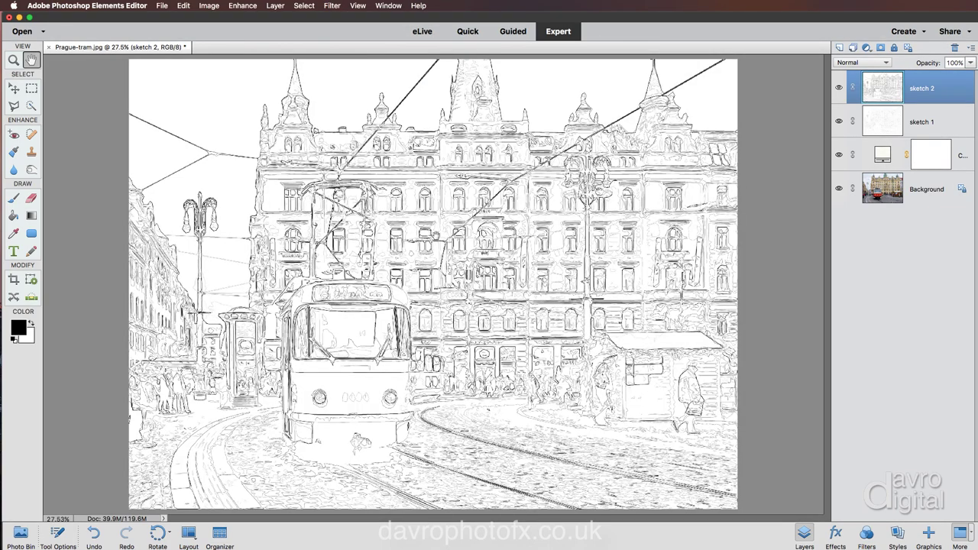
click(877, 64)
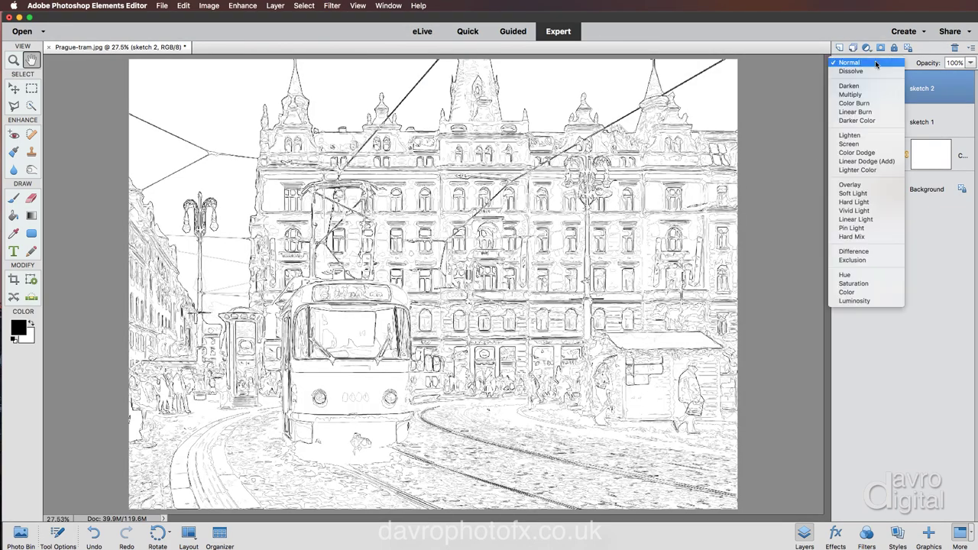
click(871, 96)
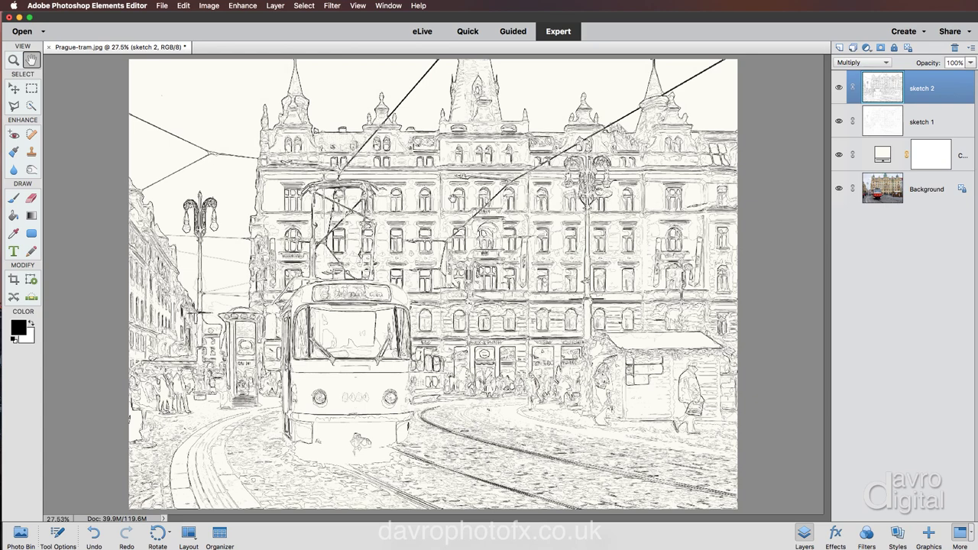
Examine the line work at actual pixels and compare the image with the sketch 2 and sketch 1 layers each hidden
right_click(453, 198)
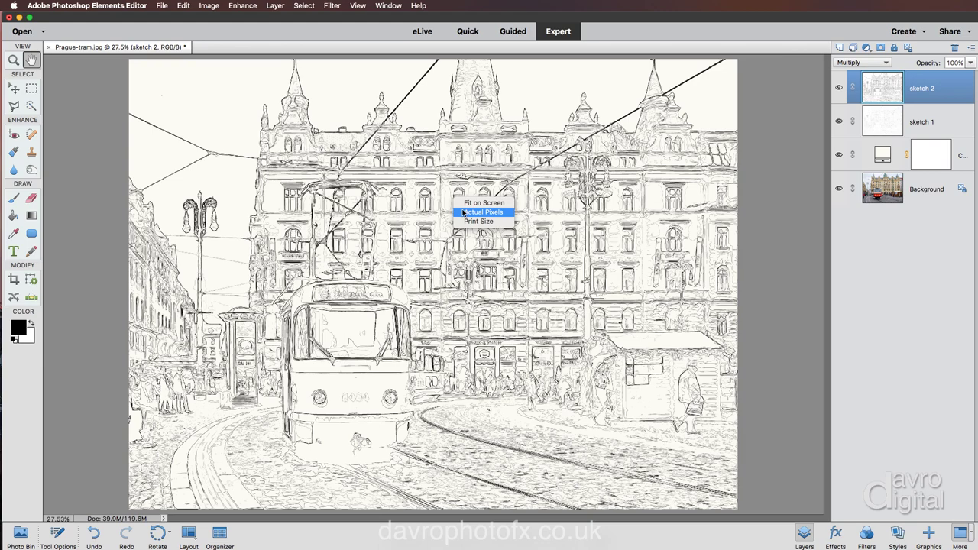
click(481, 211)
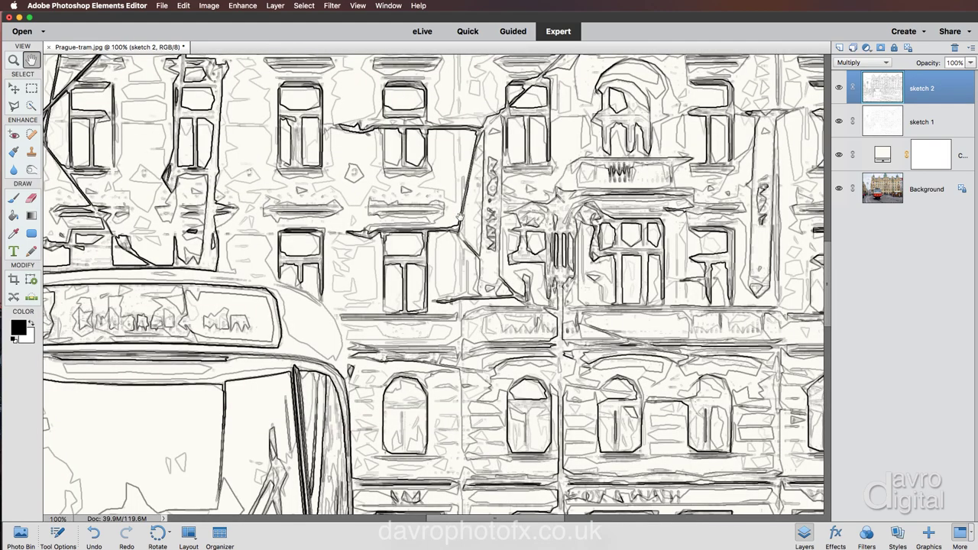
mouse_move(500, 349)
mouse_down()
mouse_move(562, 426)
mouse_move(604, 448)
mouse_up()
mouse_move(382, 268)
mouse_down()
mouse_move(428, 267)
mouse_move(494, 287)
mouse_move(382, 370)
mouse_move(354, 361)
mouse_up()
drag(388, 317, 403, 355)
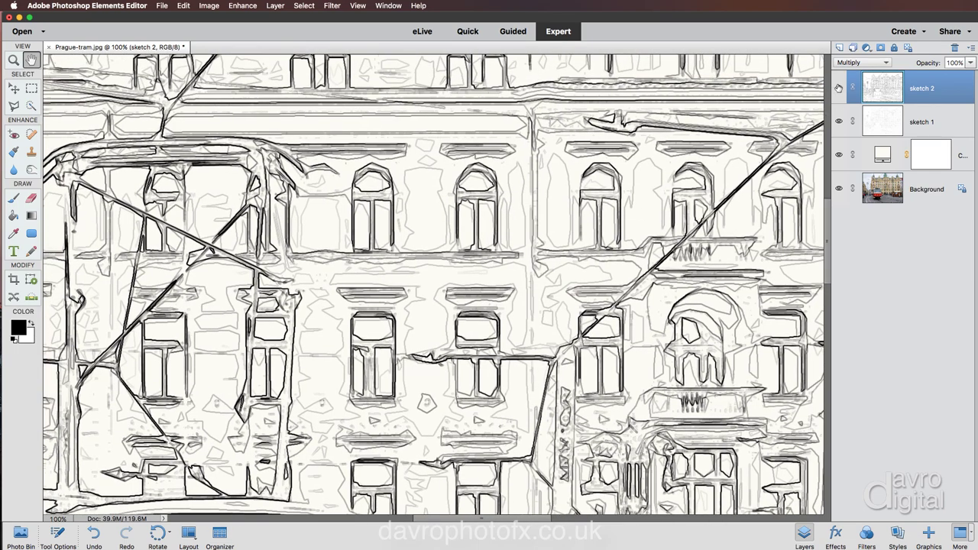
click(839, 89)
click(838, 89)
click(839, 122)
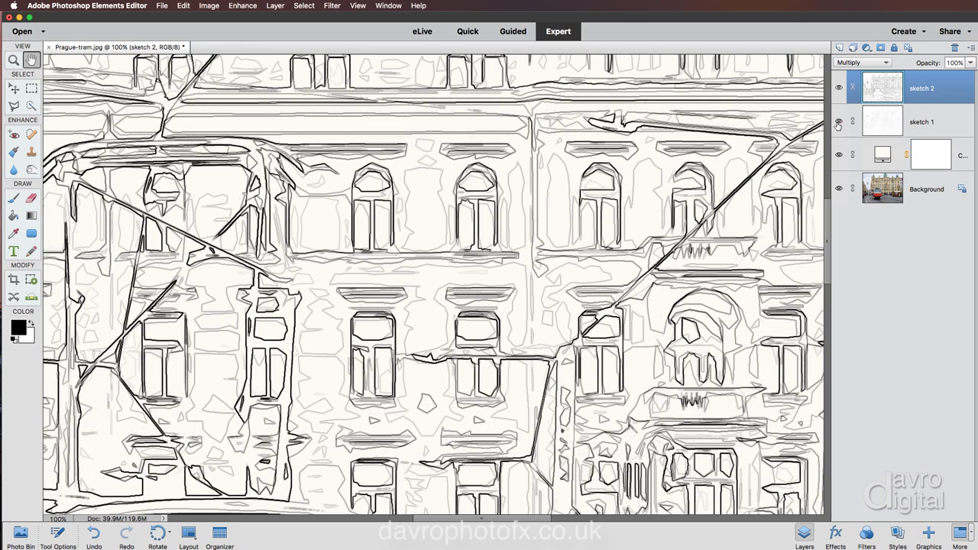
click(839, 123)
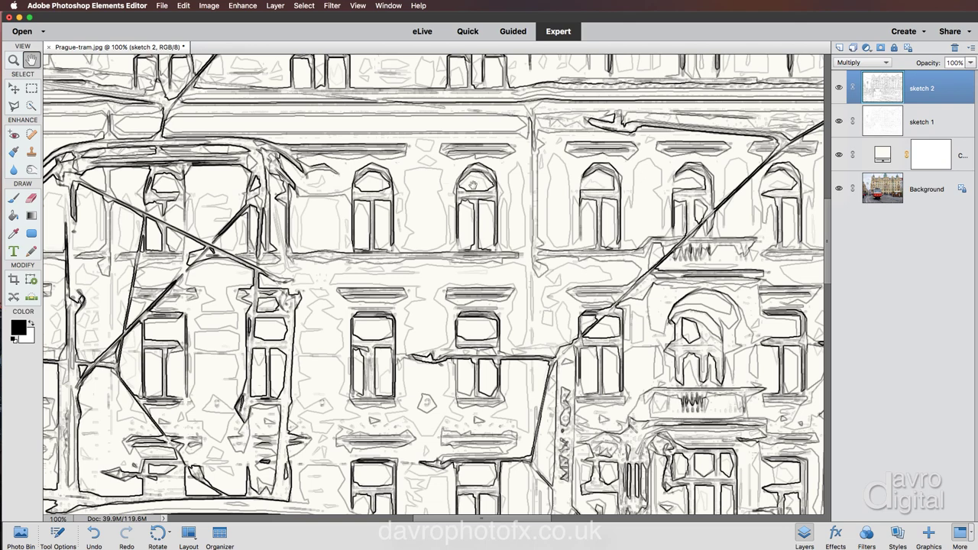
Reopen the Filter Gallery's Cutout filter for the sketch 2 layer and set Edge Fidelity to 2, checking the preview at 100%
click(332, 6)
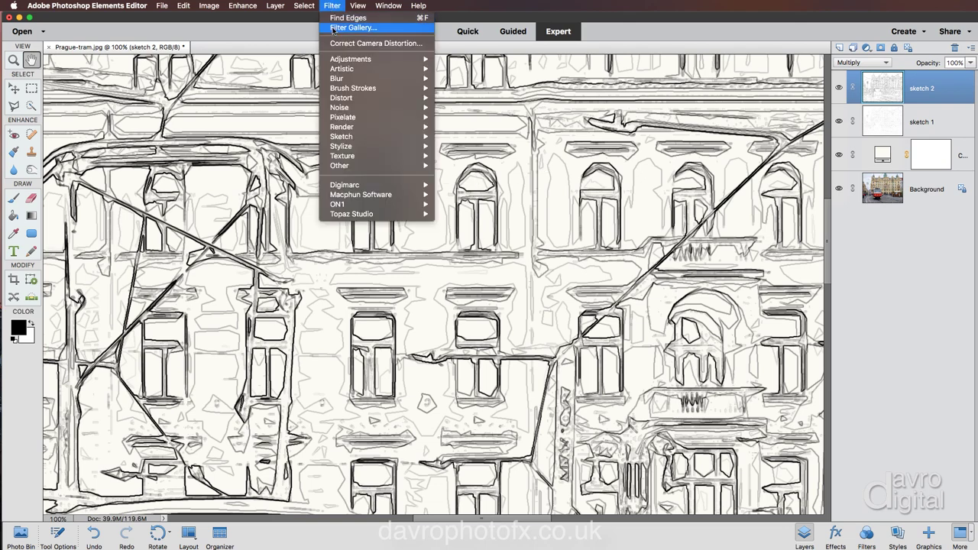
click(332, 28)
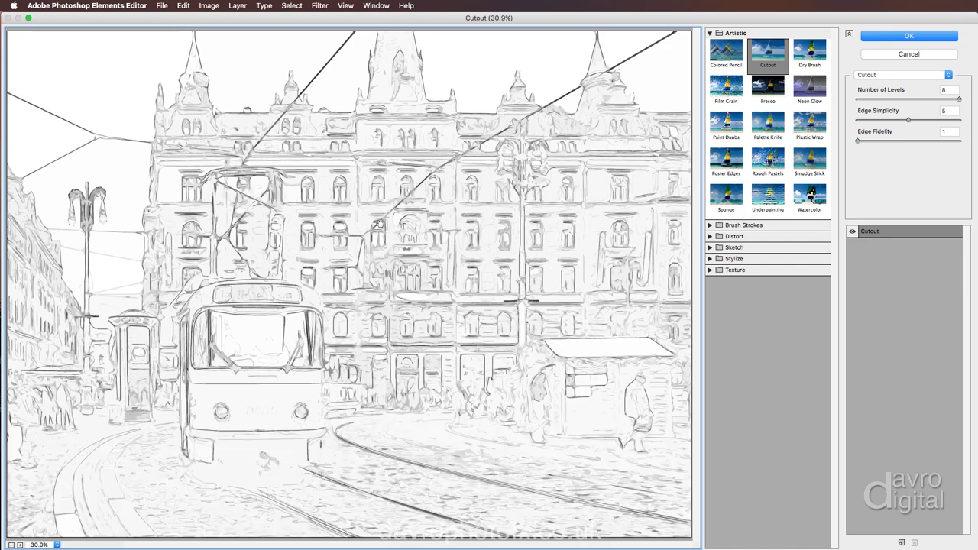
right_click(379, 220)
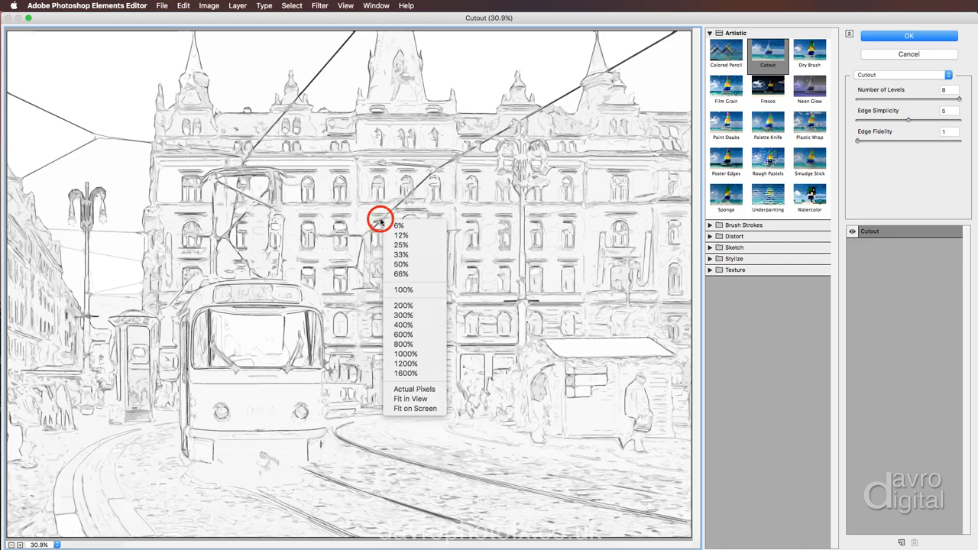
click(419, 291)
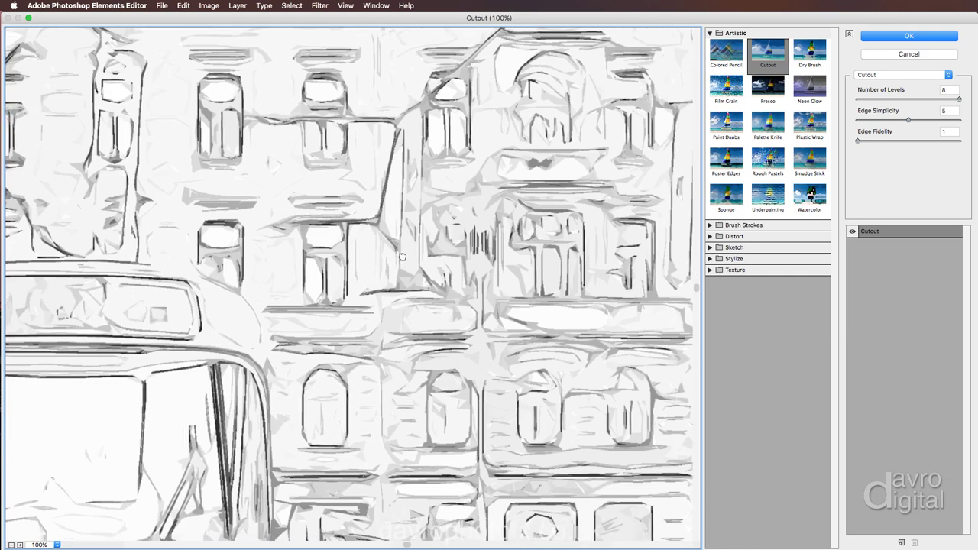
drag(402, 243, 388, 257)
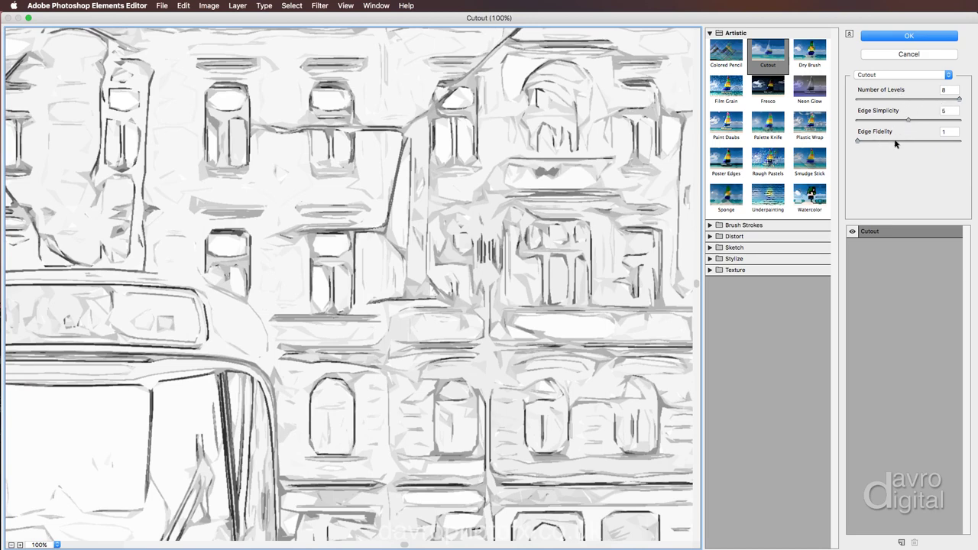
click(897, 142)
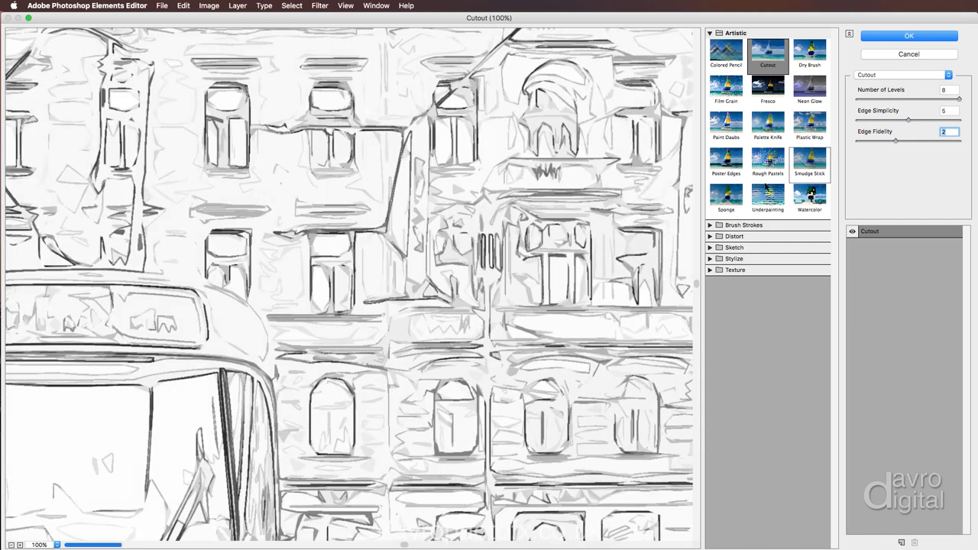
drag(572, 226, 572, 189)
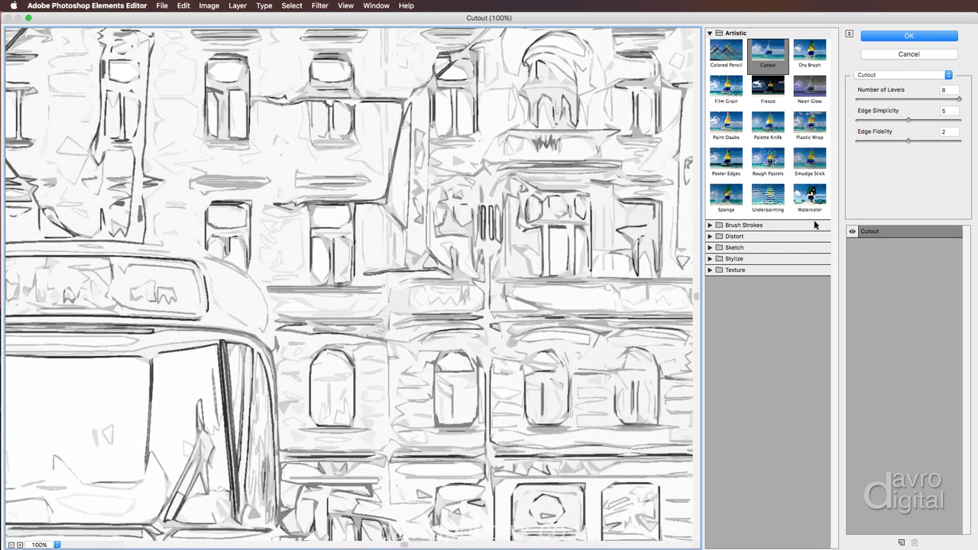
Compare the preview with the Cutout effect hidden, and apply the filter to the sketch 2 layer
click(853, 233)
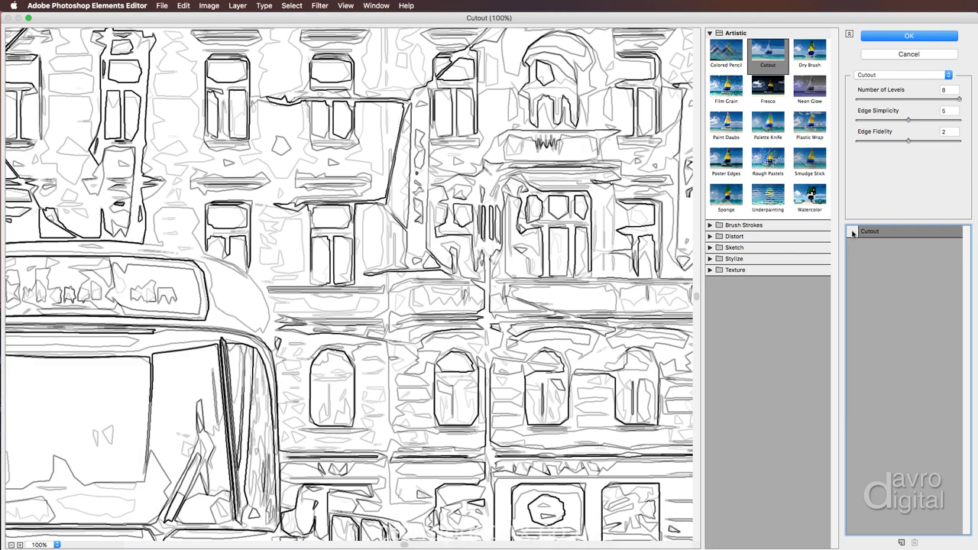
click(853, 233)
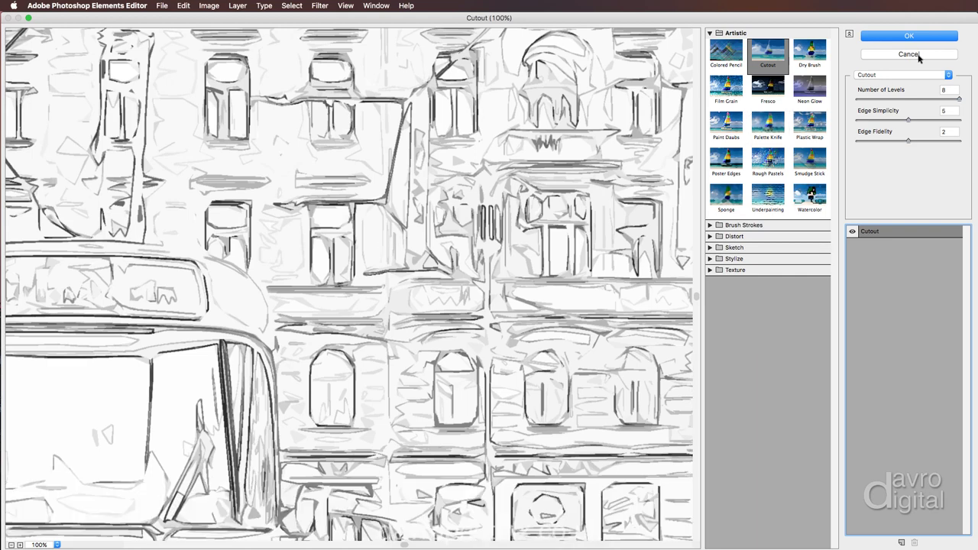
click(910, 36)
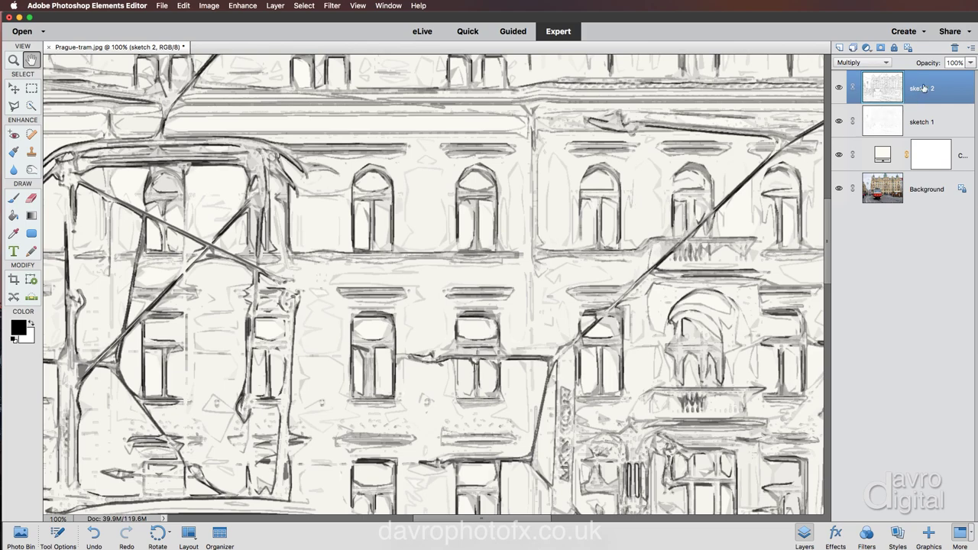
Lower the sketch 2 layer's opacity to 43%
drag(931, 63, 897, 64)
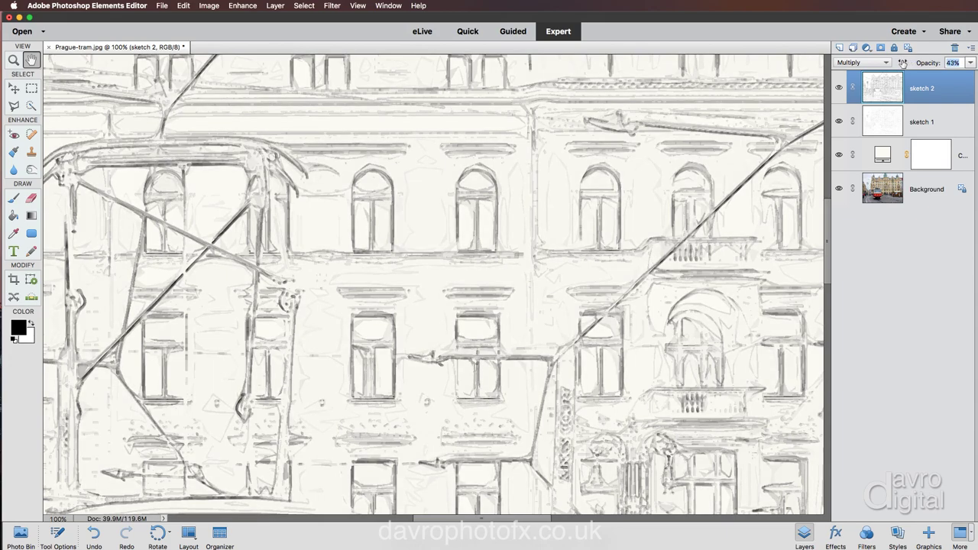
Lower the sketch 1 layer's opacity to 72%
mouse_move(524, 286)
mouse_down()
mouse_move(566, 376)
mouse_move(589, 484)
mouse_up()
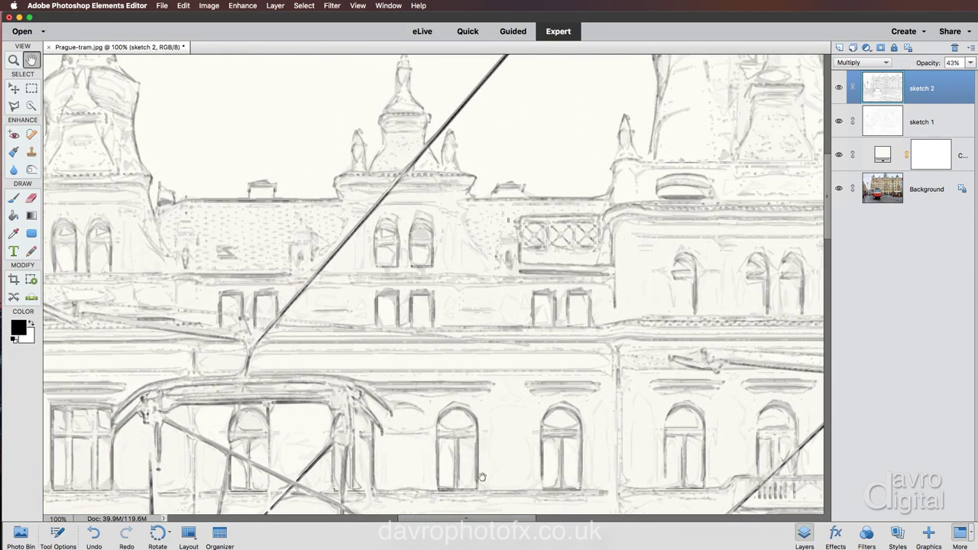
mouse_move(483, 478)
mouse_down()
mouse_move(543, 452)
mouse_move(576, 413)
mouse_up()
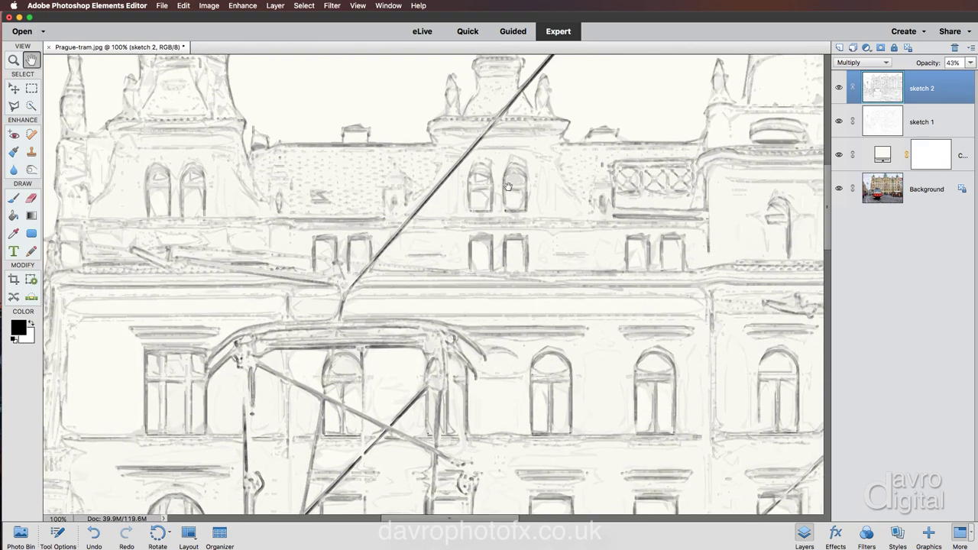
drag(435, 356, 421, 225)
drag(472, 387, 528, 267)
click(931, 122)
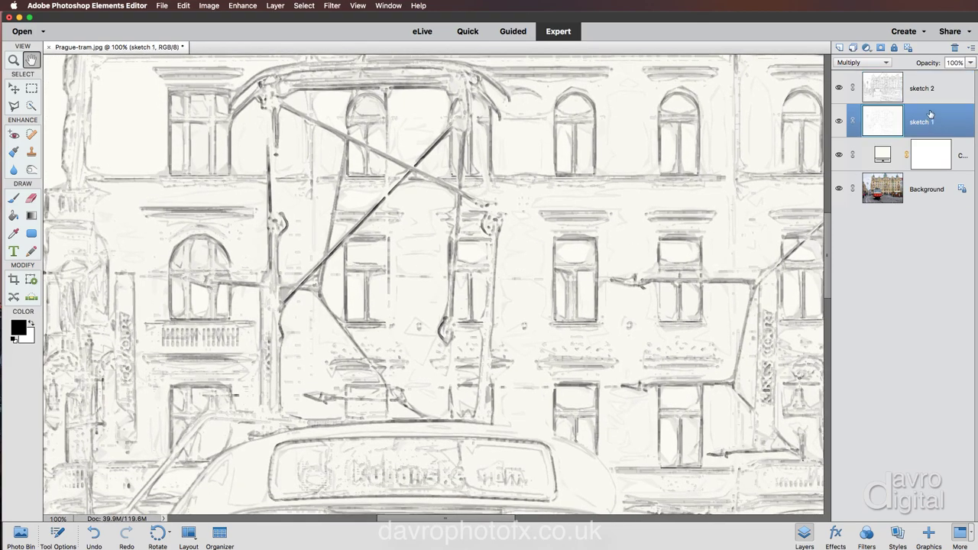
drag(928, 65, 917, 65)
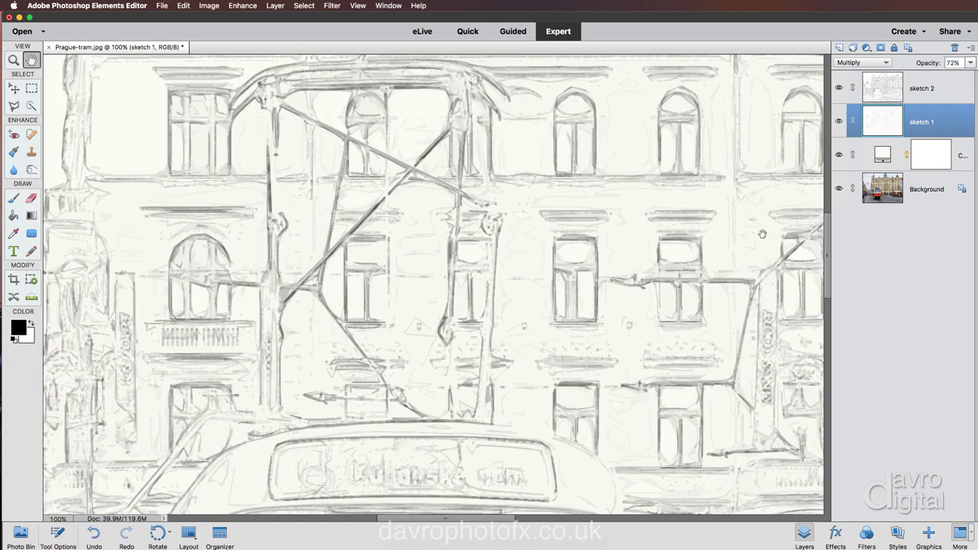
Add a new blank layer directly above the colour fill layer and name it texture
scroll(618, 336, down, 5)
scroll(618, 336, down, 10)
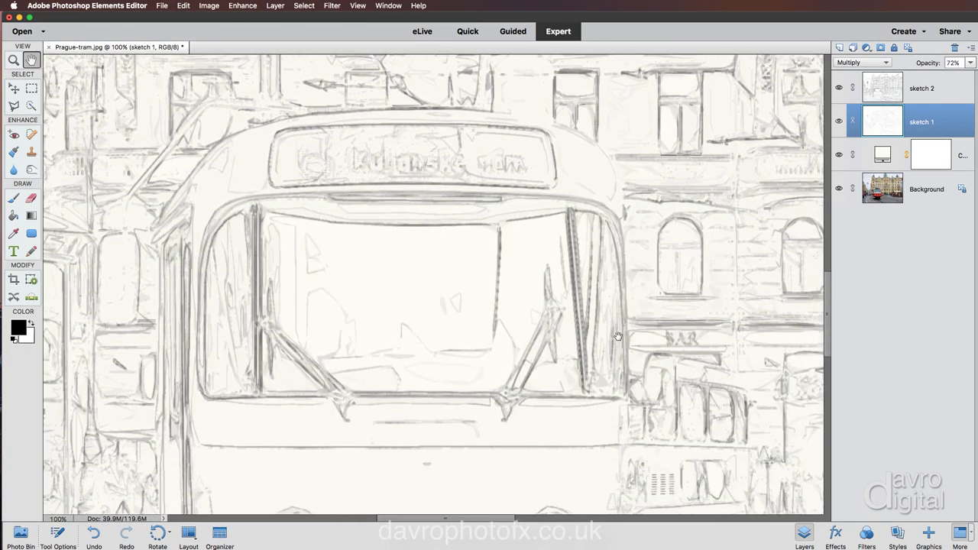
scroll(619, 336, left, 4)
scroll(619, 337, up, 2)
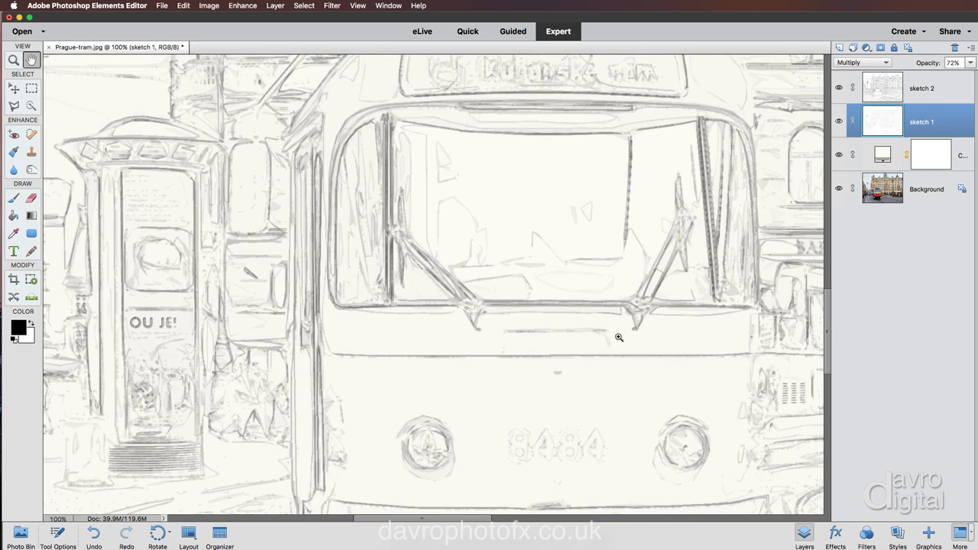
key(super+0)
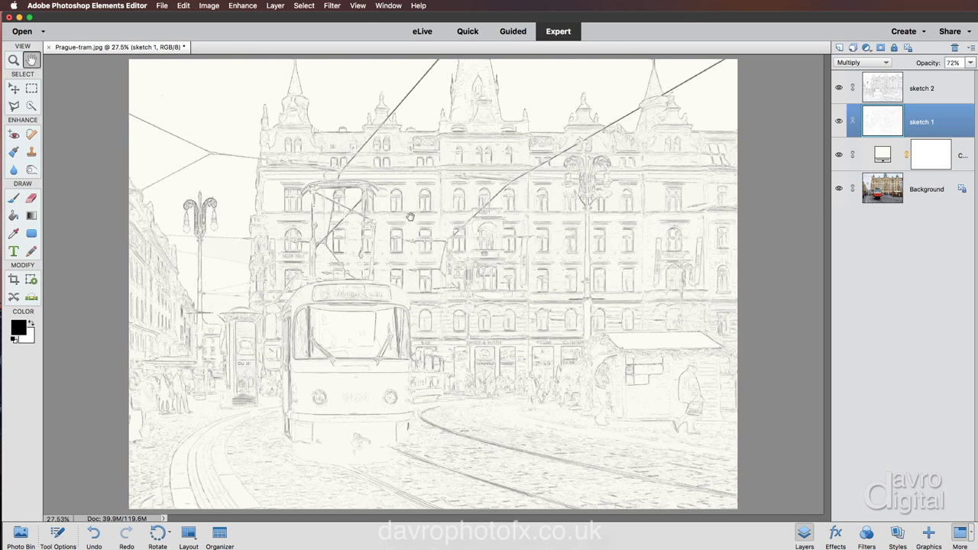
click(882, 156)
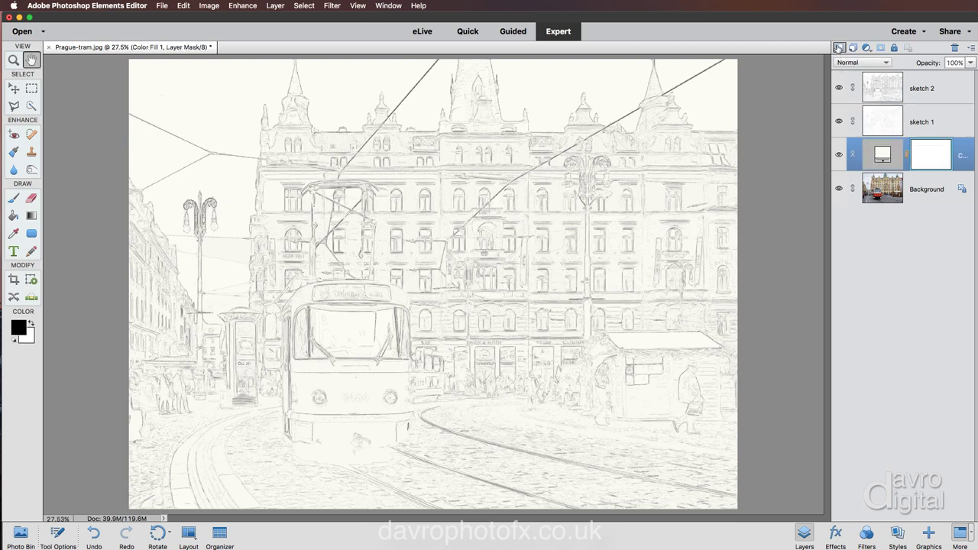
click(839, 47)
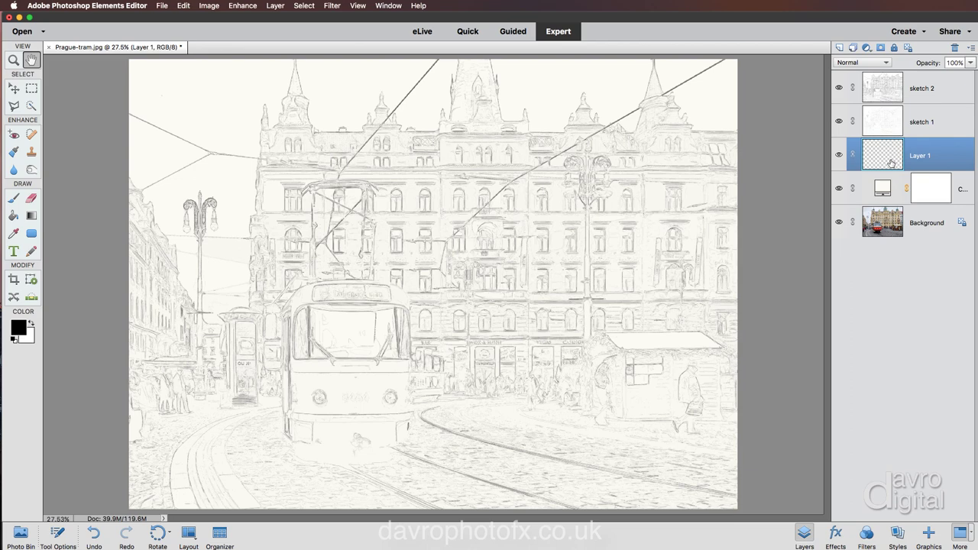
double_click(915, 155)
text(texture)
key(Return)
Fill the texture layer with white in Normal mode at 100% opacity
click(183, 6)
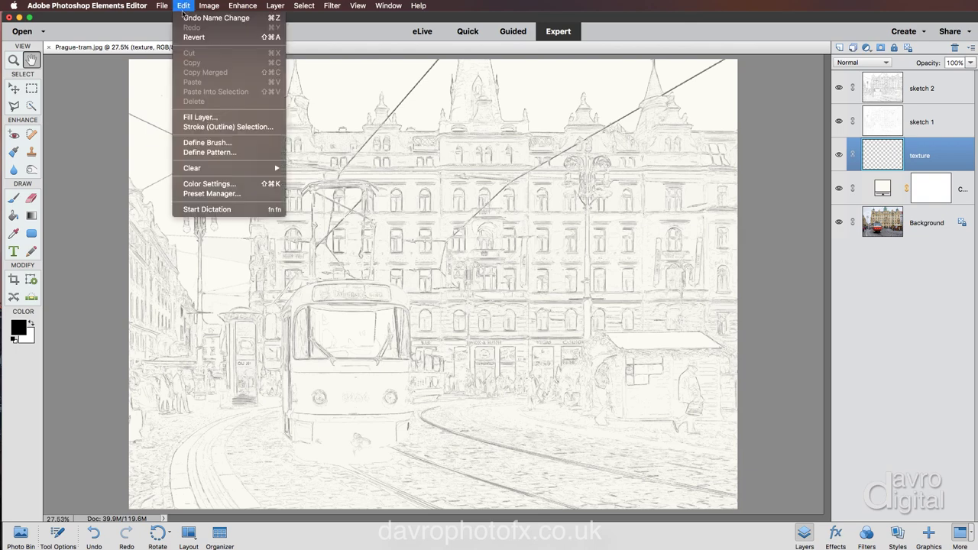
click(191, 119)
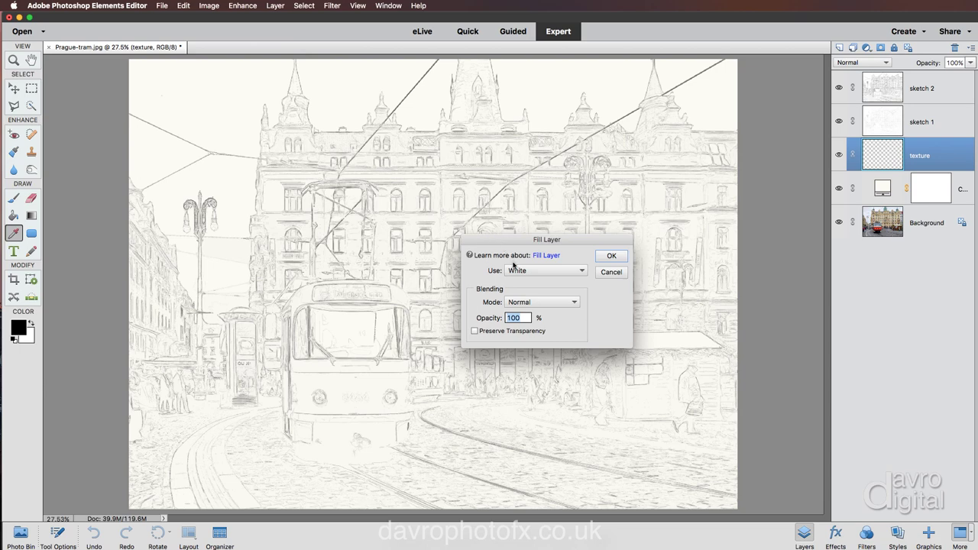
click(513, 264)
click(546, 270)
click(617, 260)
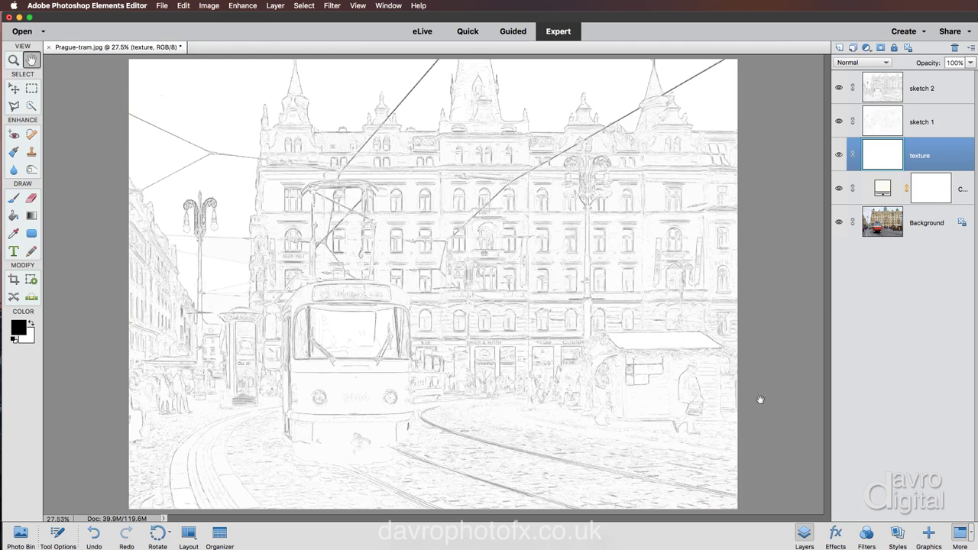
Apply the Painted Wallboard style from the Patterns category to the texture layer
click(898, 533)
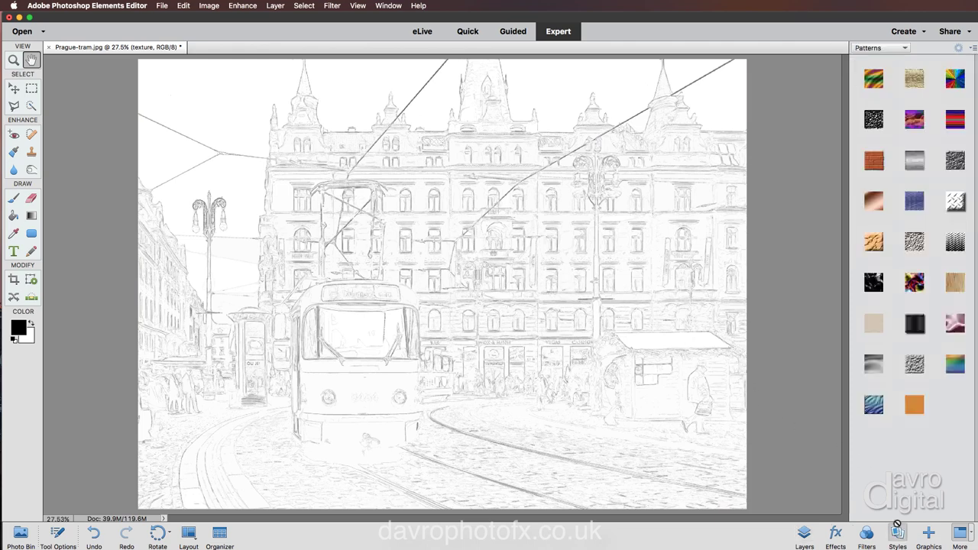
click(879, 47)
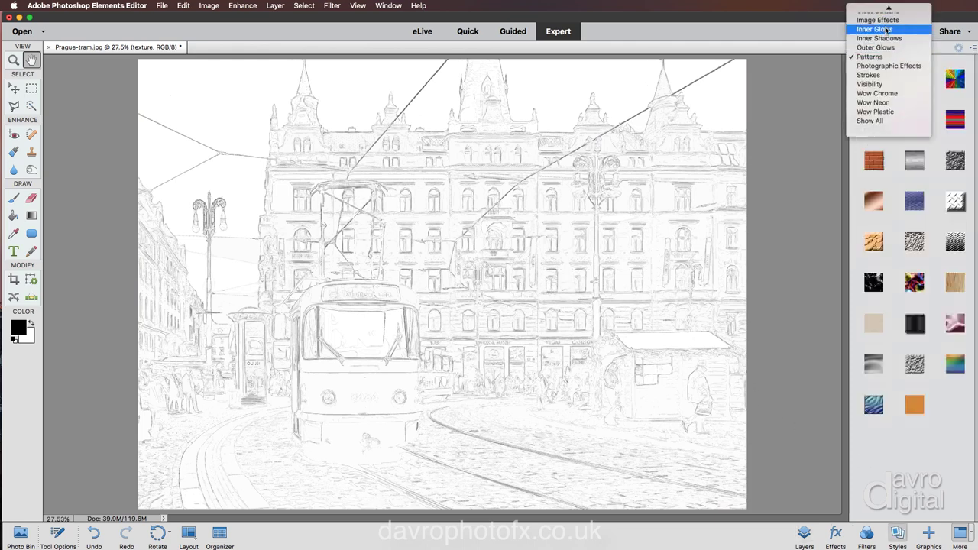
click(884, 83)
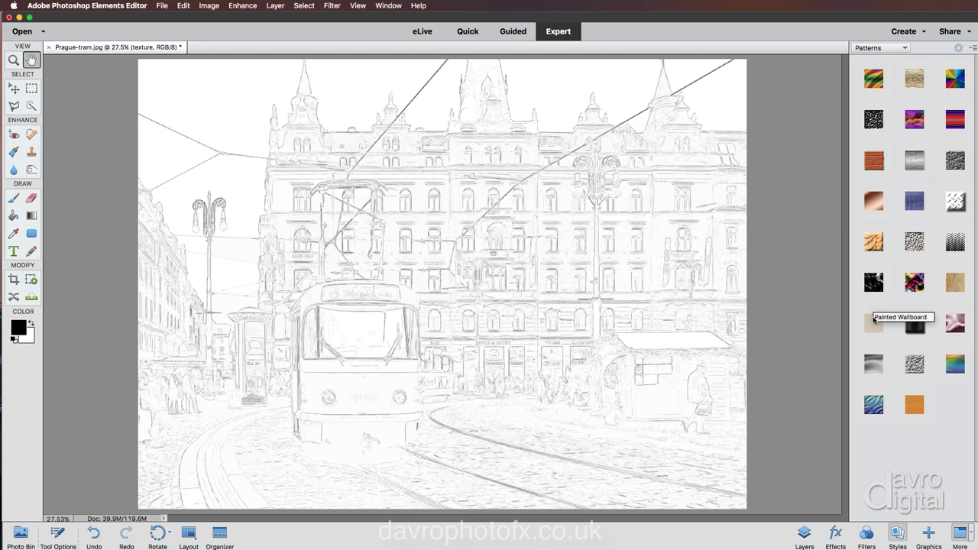
double_click(875, 321)
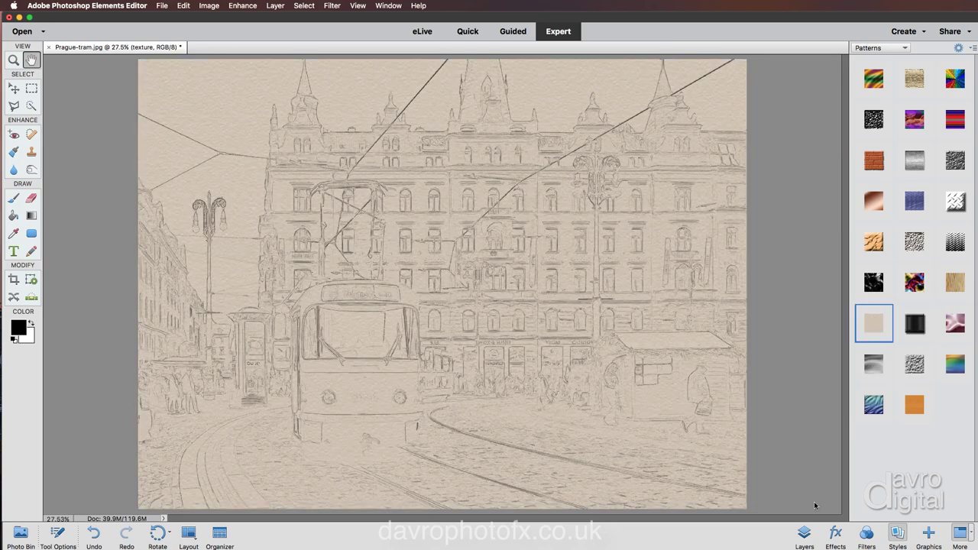
Lower the texture layer's opacity to 53%, and refine it to 36% while judging the image at actual pixels
click(805, 533)
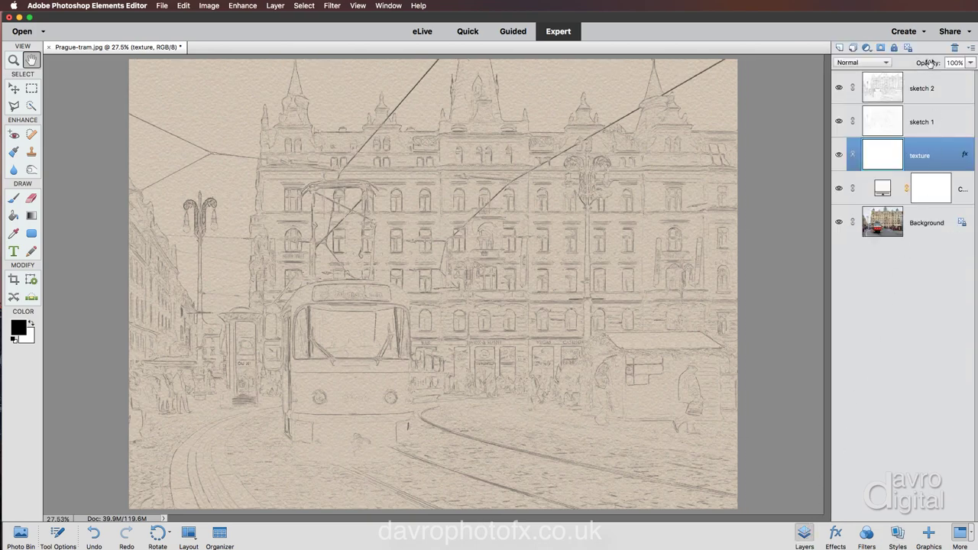
drag(929, 62, 909, 64)
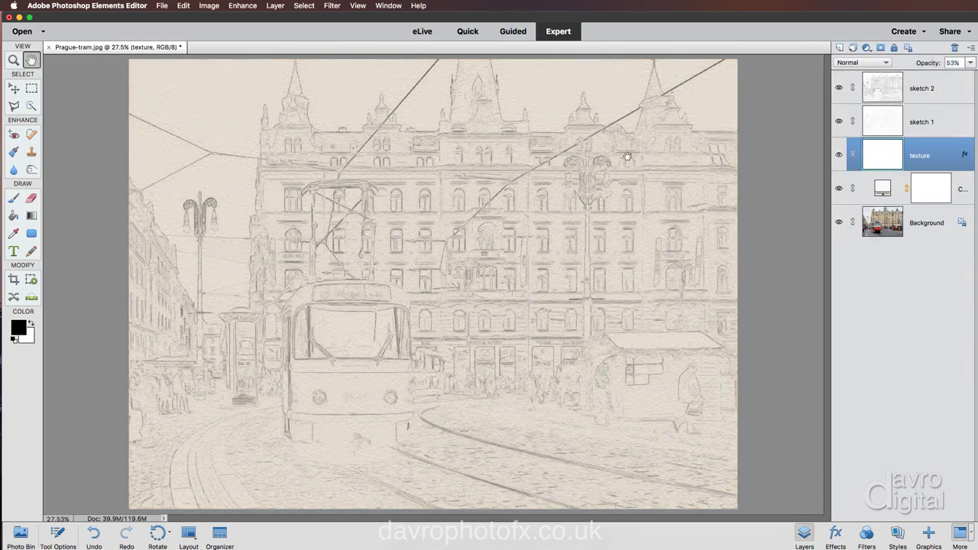
right_click(466, 204)
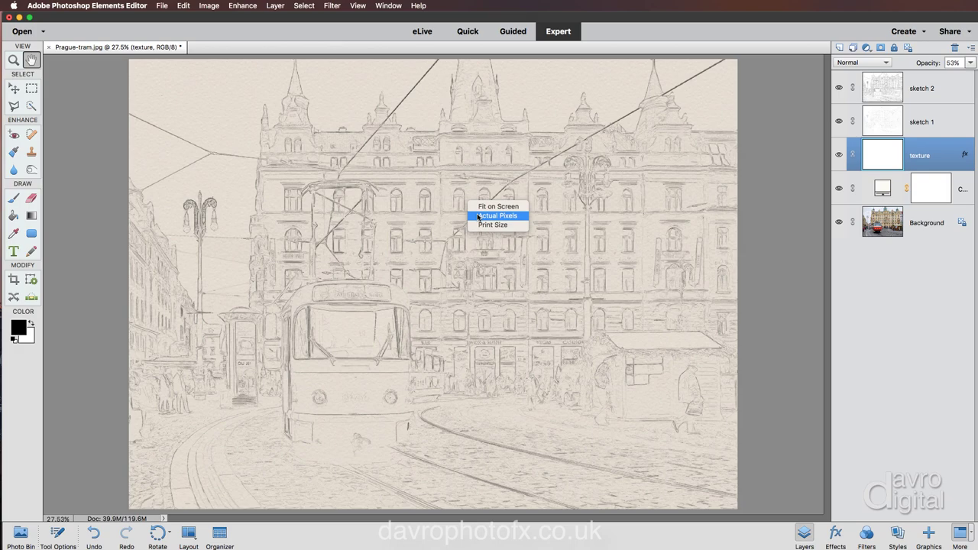
click(479, 216)
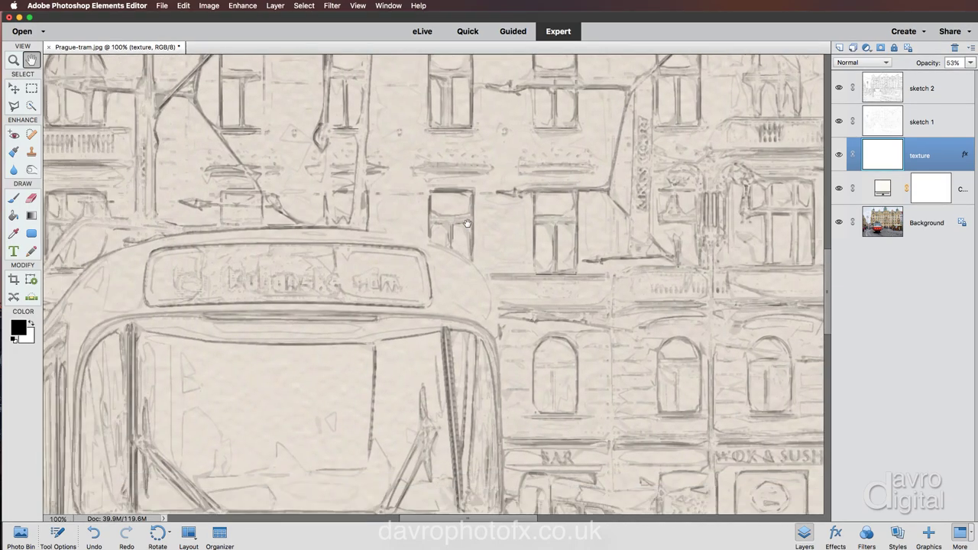
scroll(467, 223, down, 5)
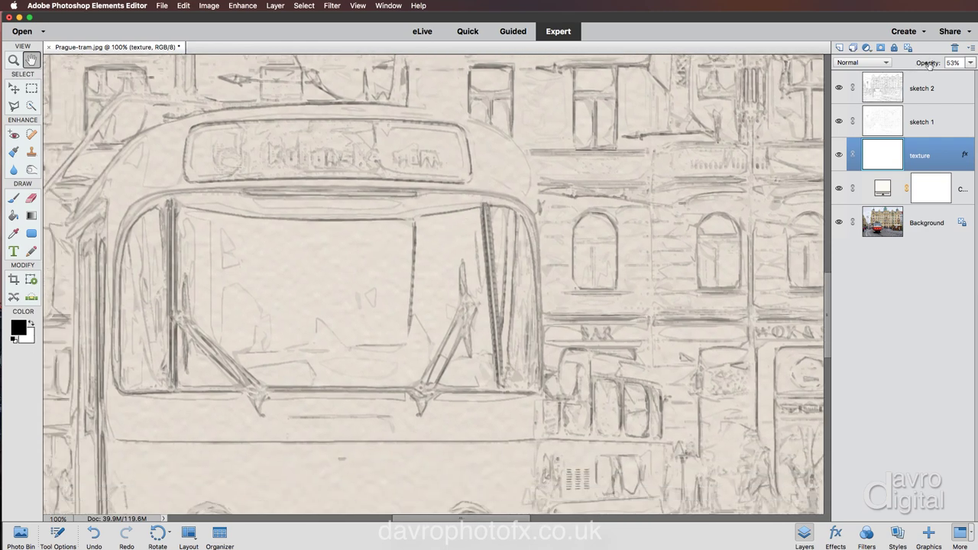
drag(930, 64, 918, 65)
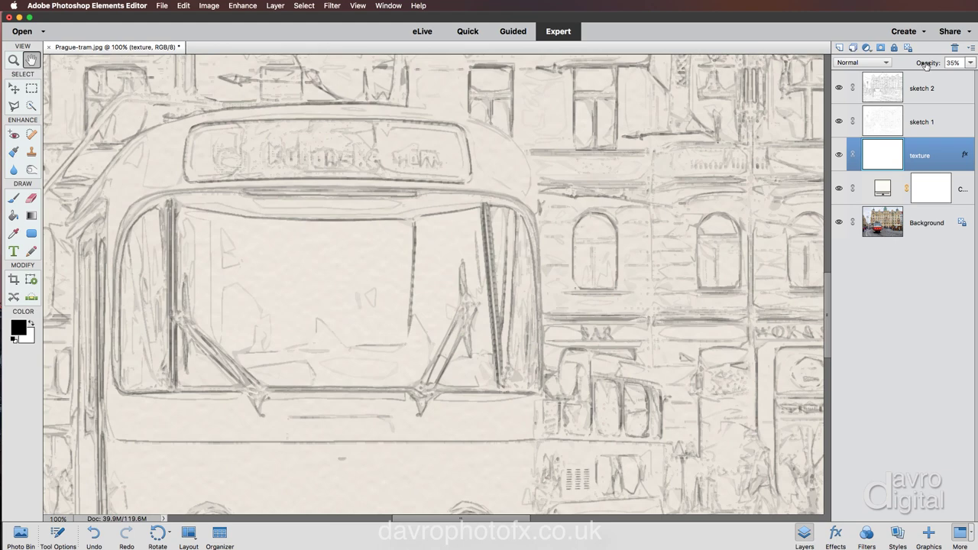
drag(926, 66, 927, 64)
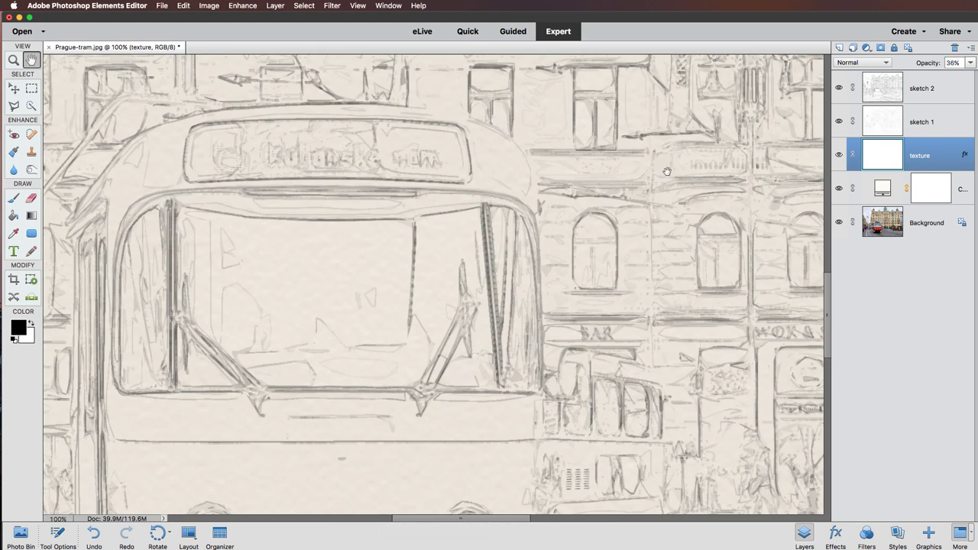
Examine the paper texture around the tram and compare the image with the texture layer hidden and shown
scroll(666, 171, left, 10)
scroll(666, 171, up, 5)
scroll(666, 171, left, 5)
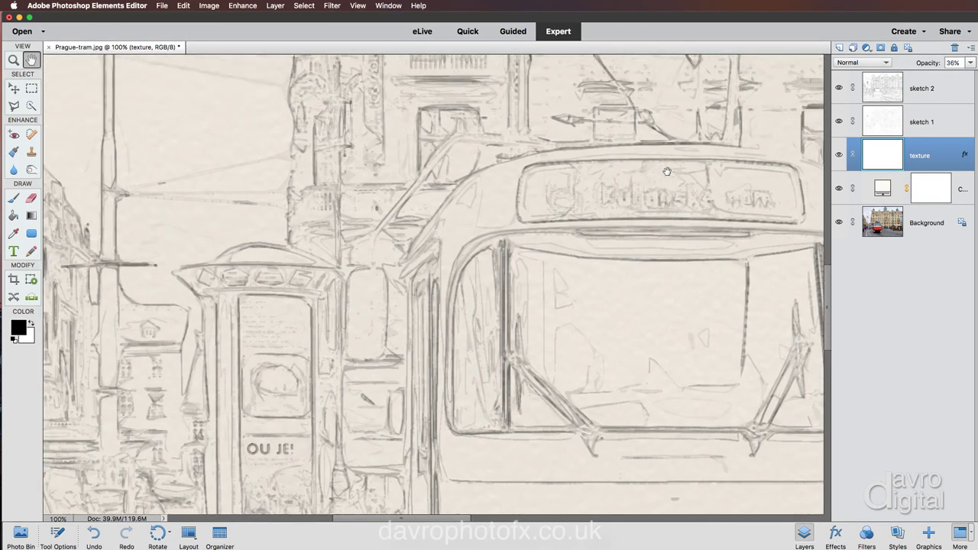
click(838, 156)
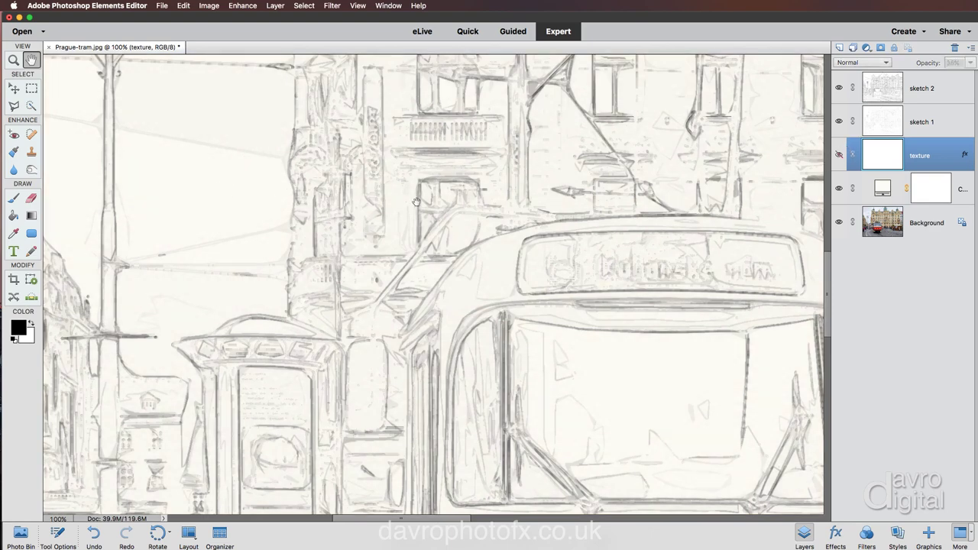
click(840, 156)
click(839, 156)
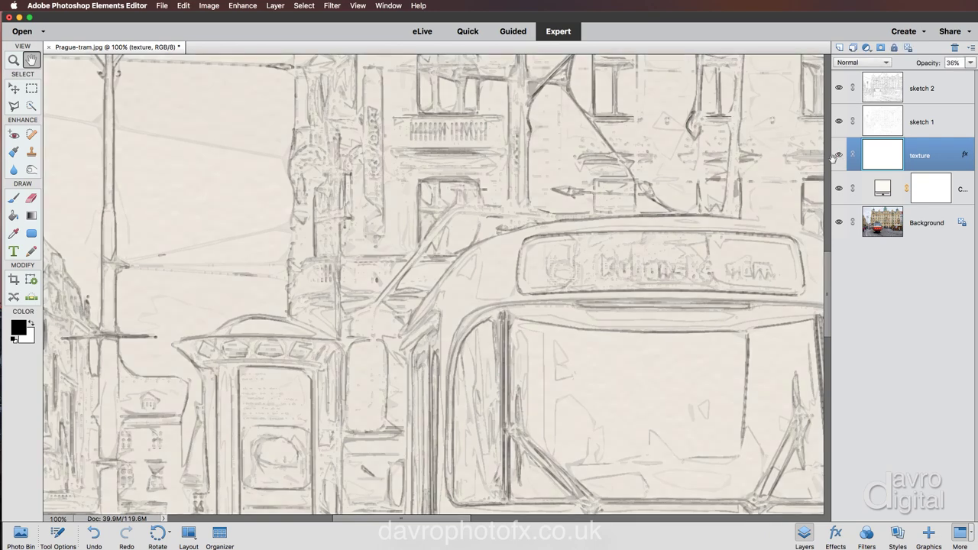
scroll(747, 201, down, 3)
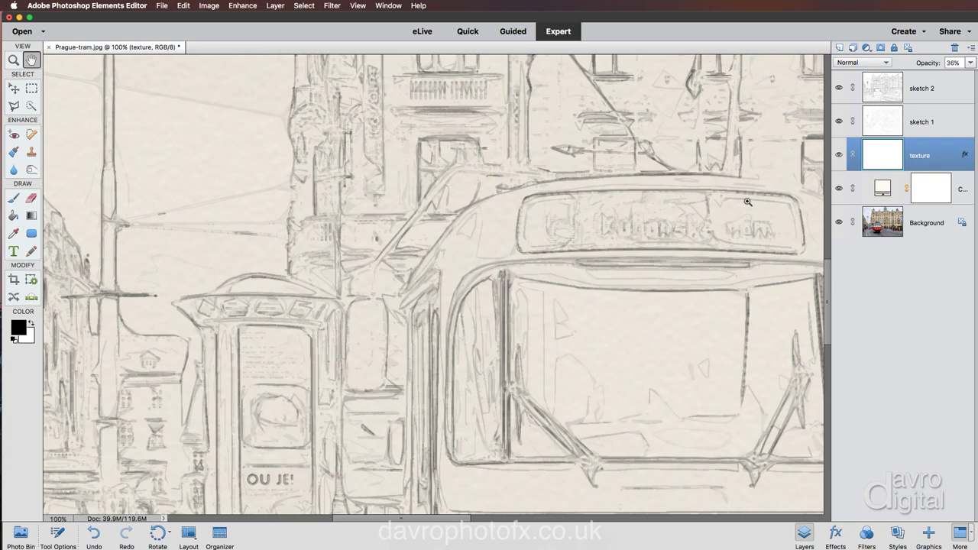
key(super+0)
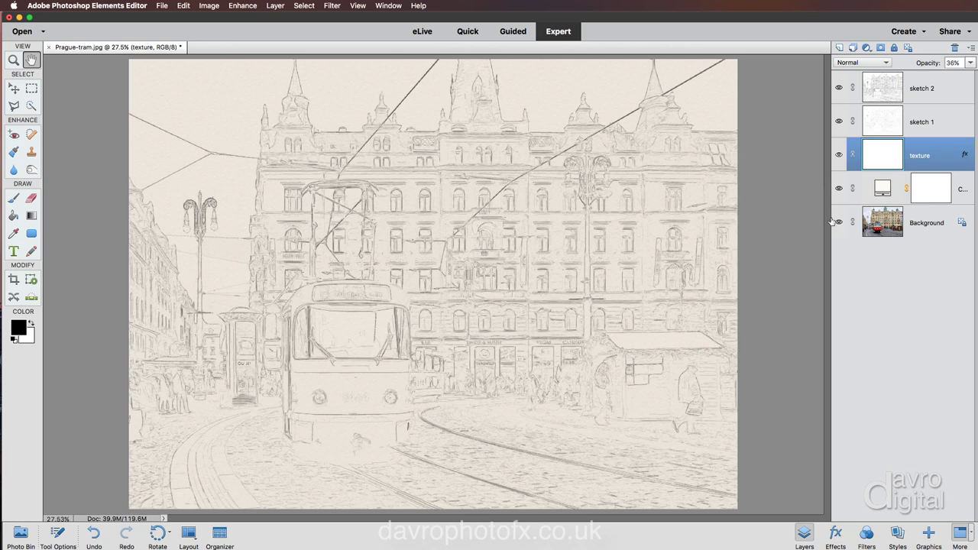
Duplicate the Background layer and move the copy to the top of the layer stack
click(930, 223)
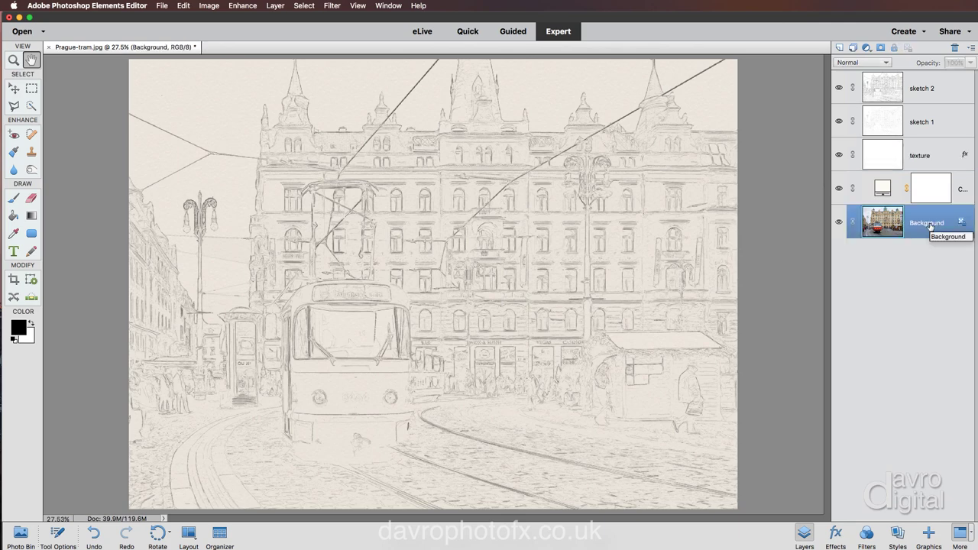
key(super+j)
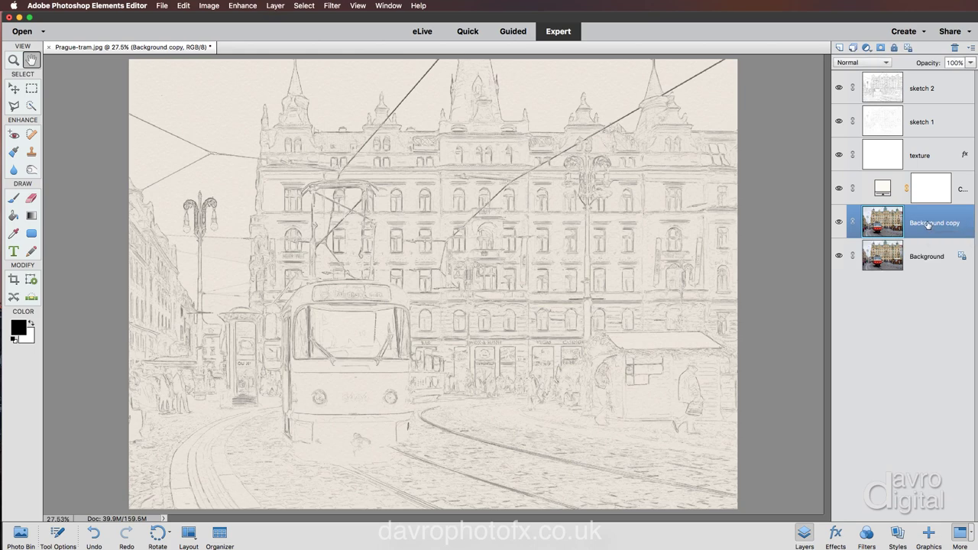
drag(929, 224, 923, 73)
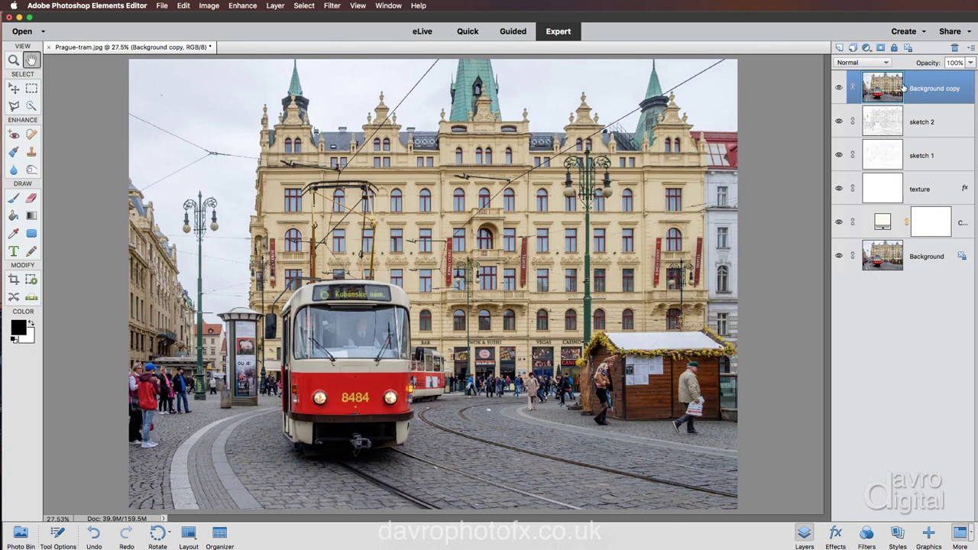
Apply the Cutout filter to Background copy with 8 levels, Edge Simplicity 5 and Edge Fidelity 2, and set its blending mode to Pin Light
click(336, 6)
click(343, 29)
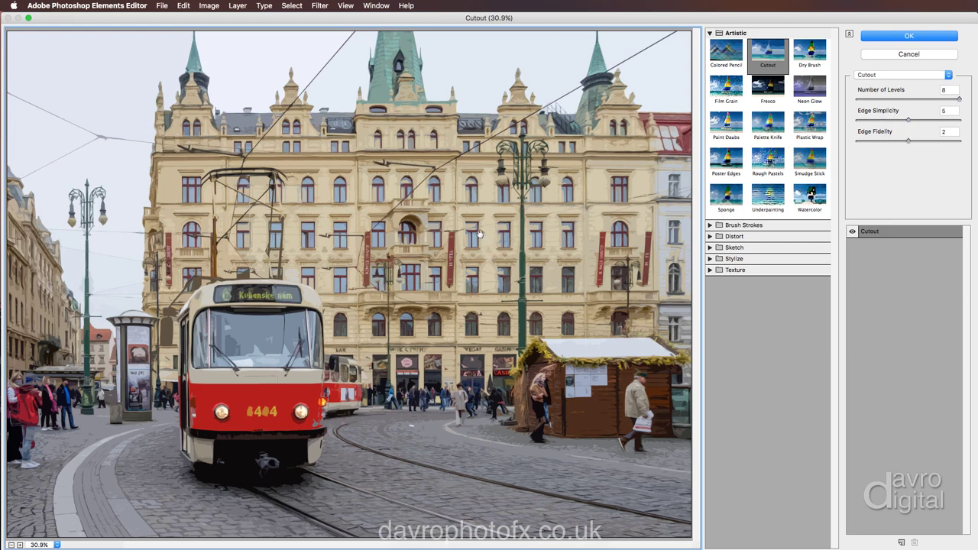
click(896, 37)
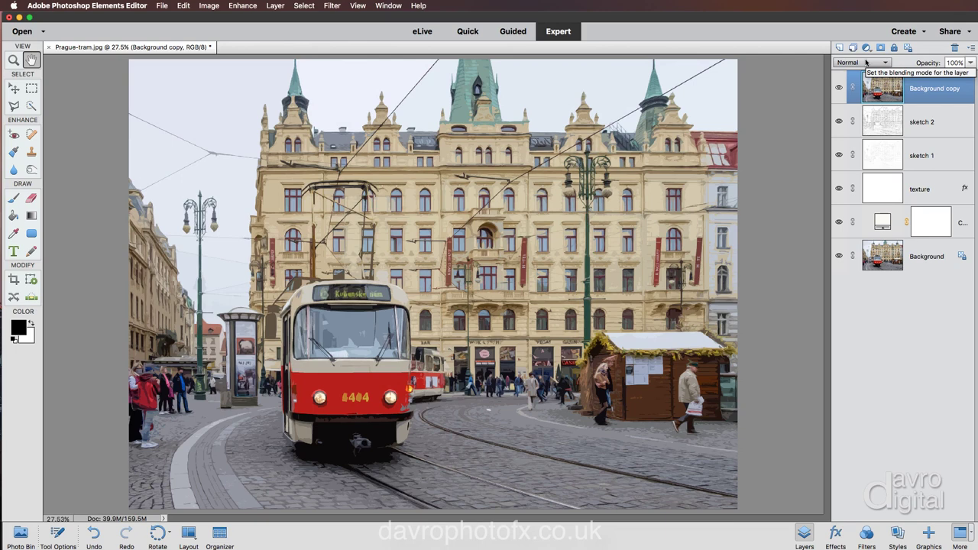
click(866, 63)
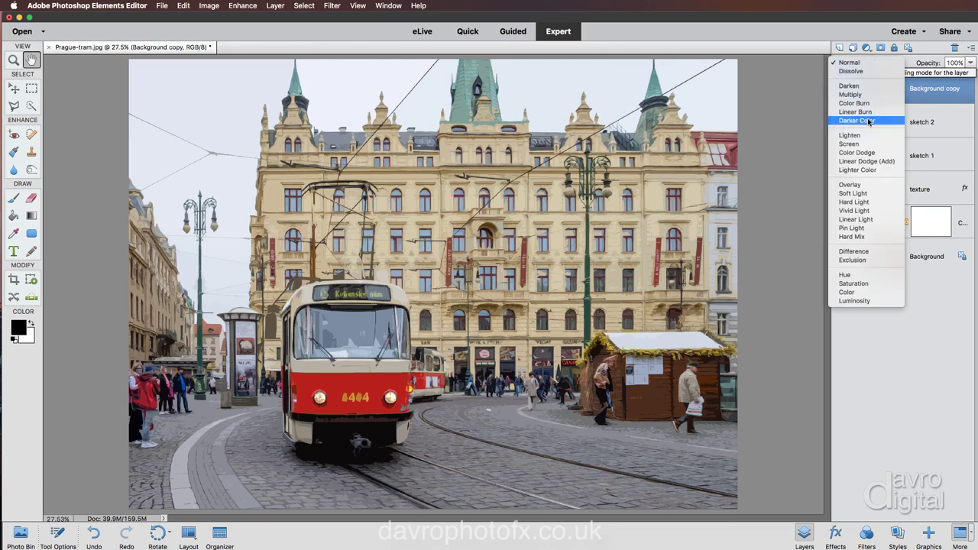
click(869, 227)
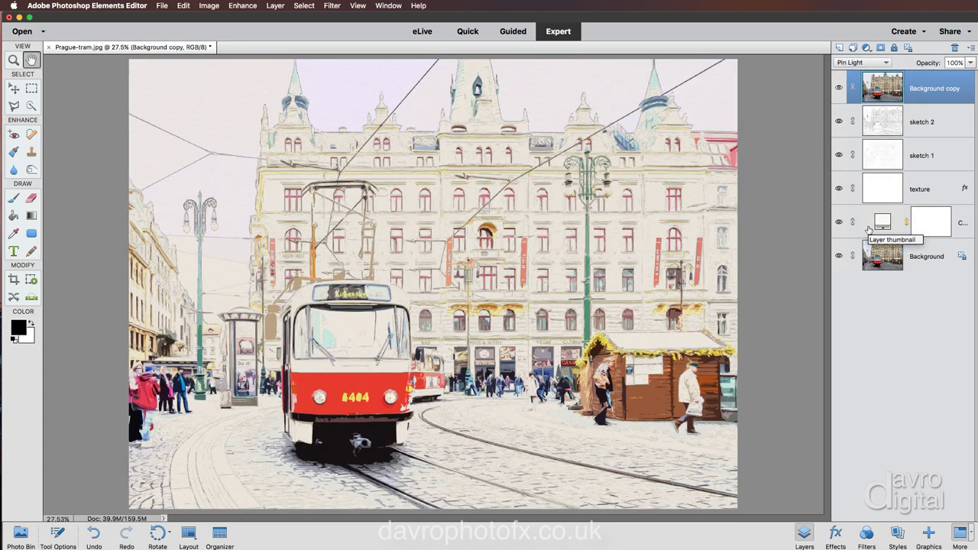
Examine the colour effect around the tram and pedestrians at actual pixels, comparing the image with Background copy hidden and shown
right_click(406, 268)
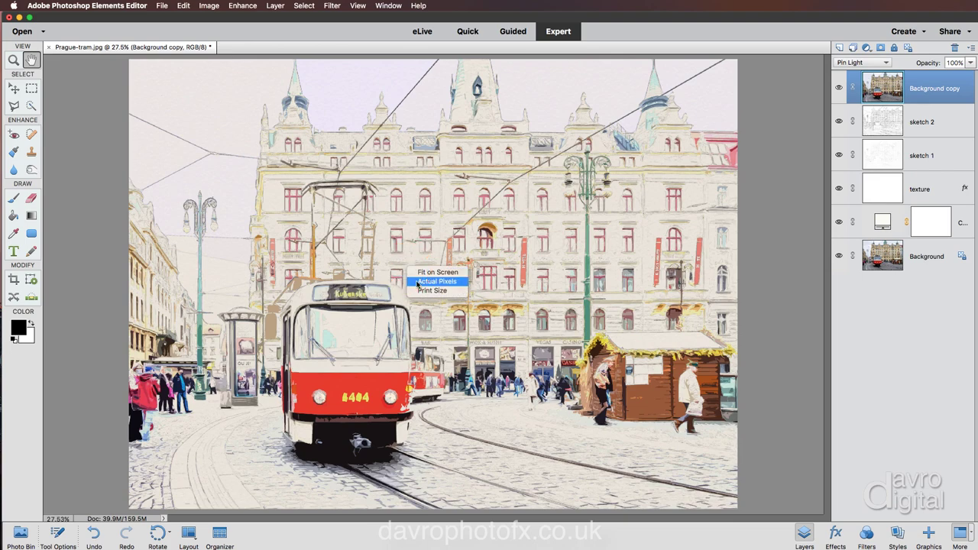
click(419, 283)
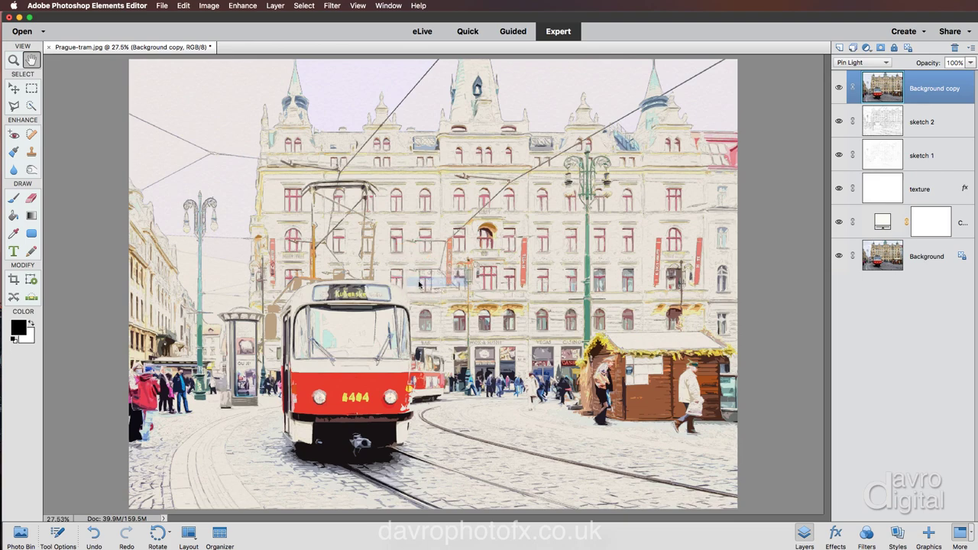
drag(380, 349, 465, 152)
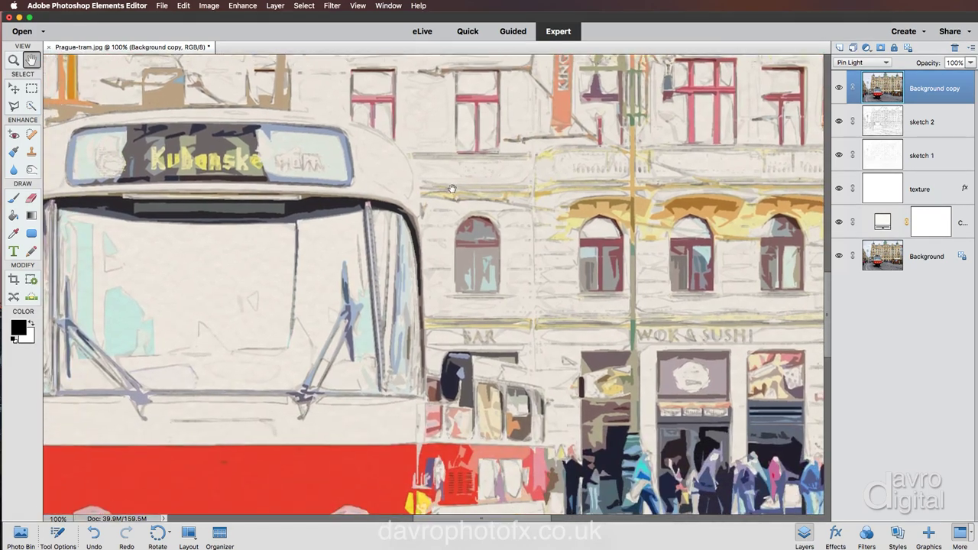
drag(555, 185, 600, 159)
drag(414, 335, 509, 248)
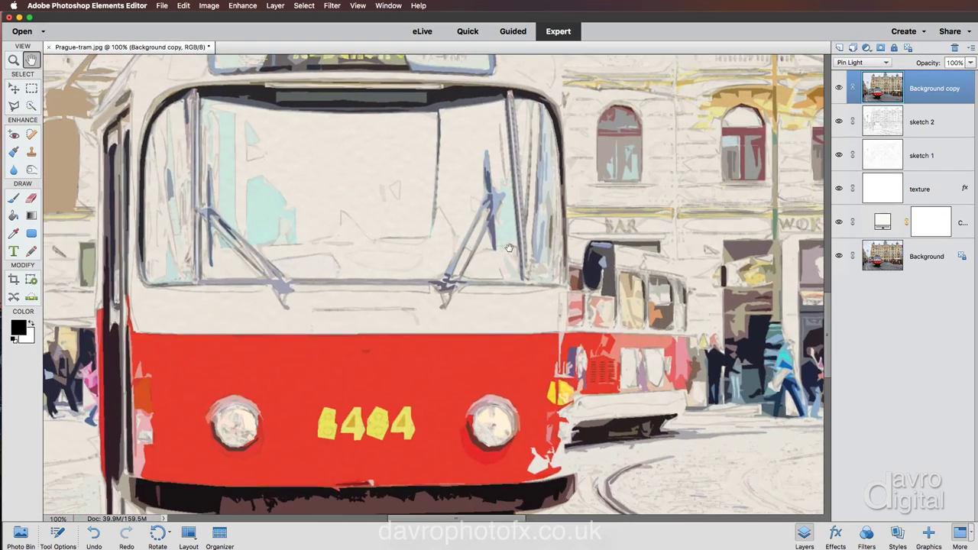
drag(392, 373, 448, 352)
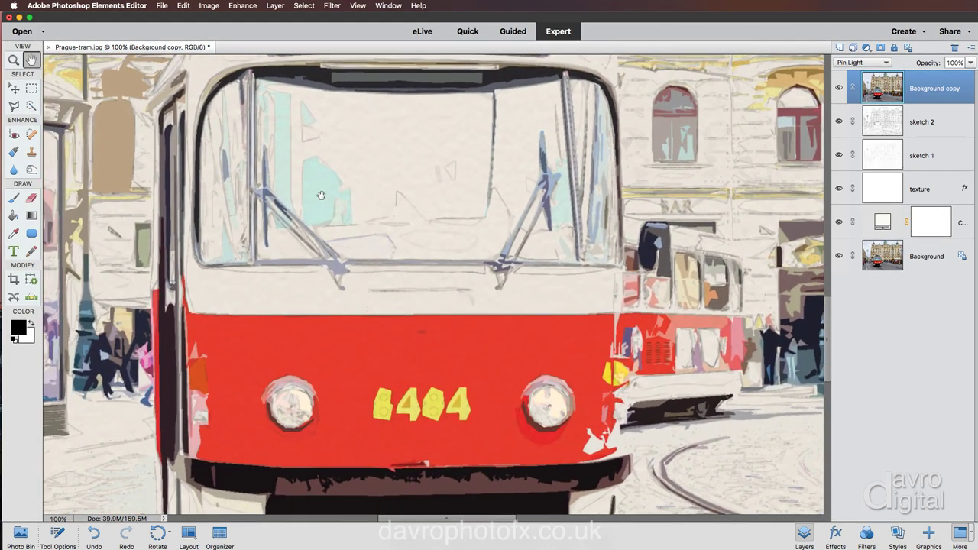
drag(351, 340, 743, 287)
drag(429, 367, 465, 365)
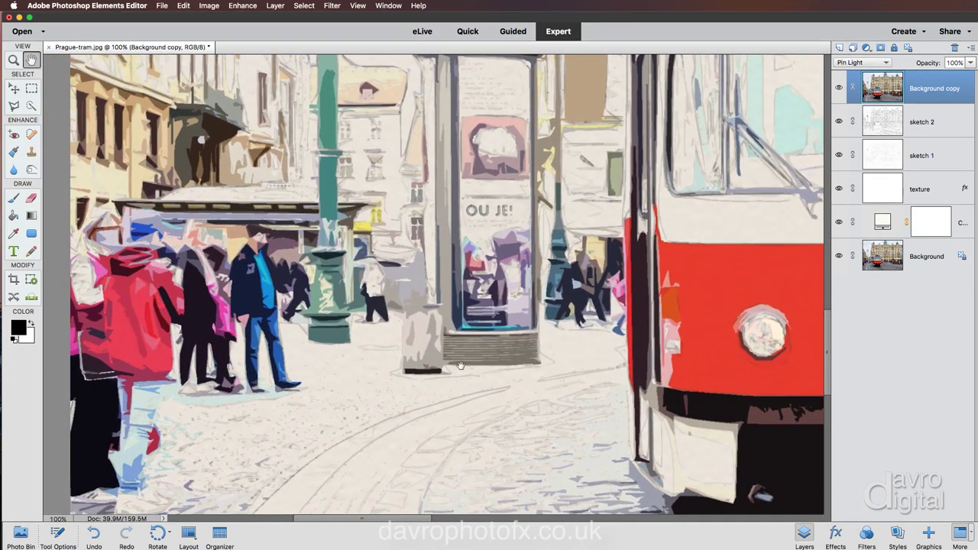
click(839, 89)
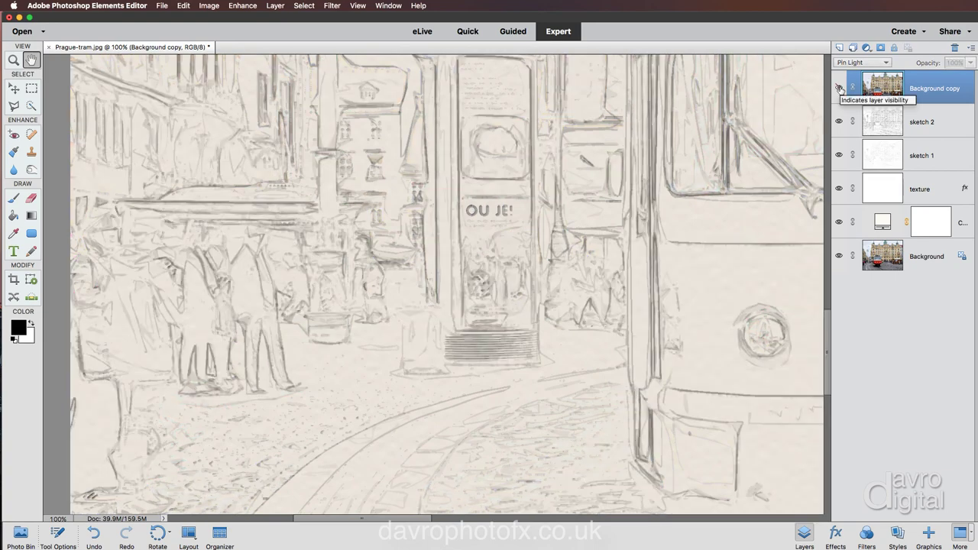
click(839, 89)
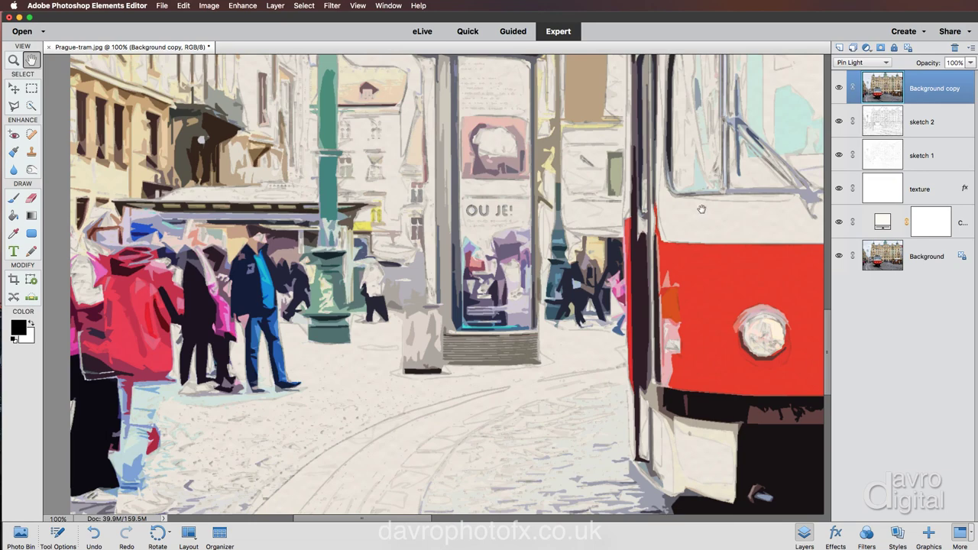
Lower the Background copy layer's opacity to 74% and check the softened colours on the shopfronts, wooden hut and hotel facade
scroll(699, 238, right, 20)
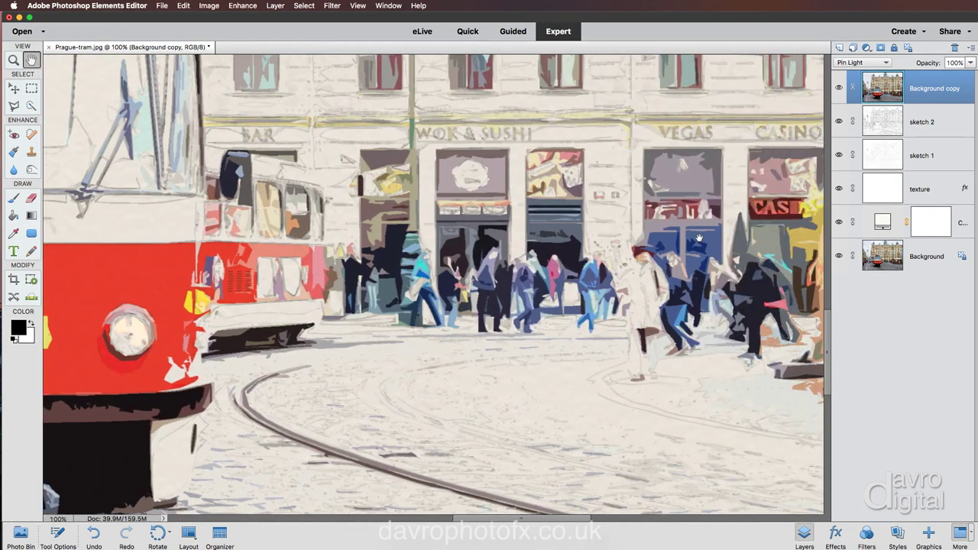
scroll(700, 238, right, 5)
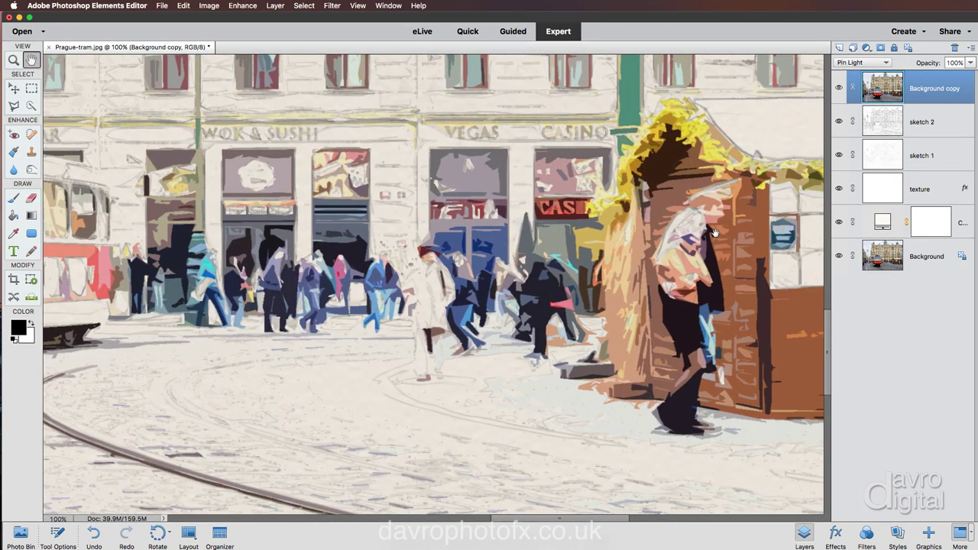
scroll(714, 234, right, 6)
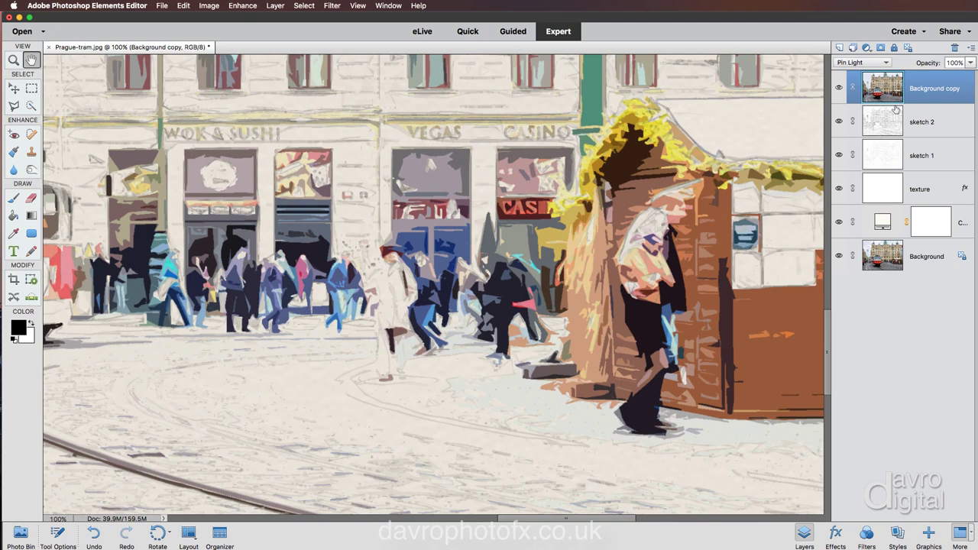
drag(927, 62, 912, 63)
scroll(632, 164, up, 3)
scroll(632, 163, up, 5)
scroll(632, 164, left, 5)
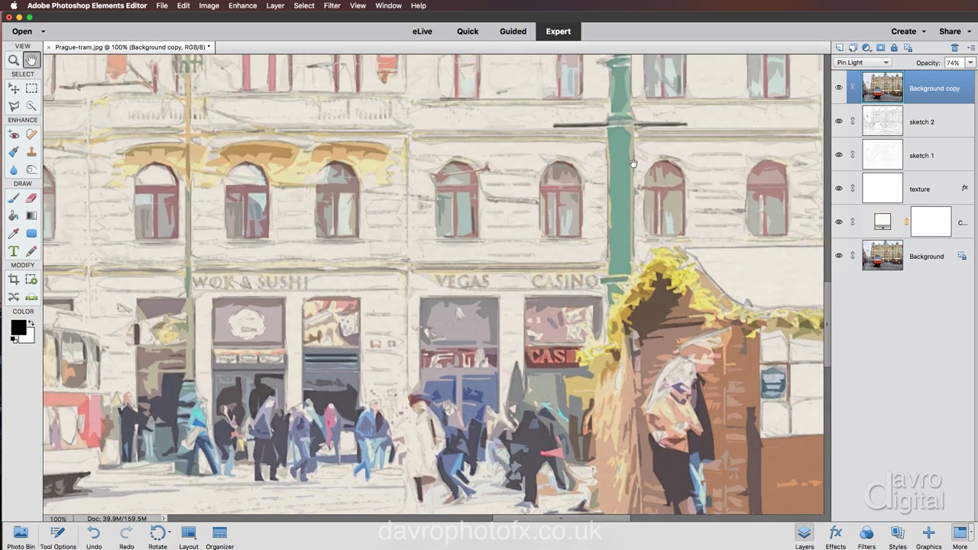
scroll(634, 164, up, 8)
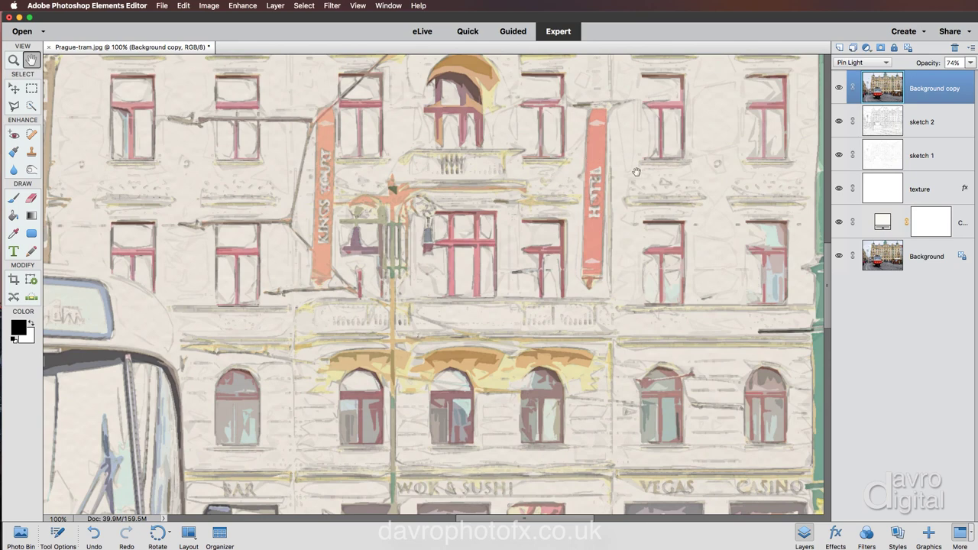
Add a Levels adjustment layer above Background copy with input levels of 48 for shadows, 0.94 for midtones and 249 for highlights
click(867, 47)
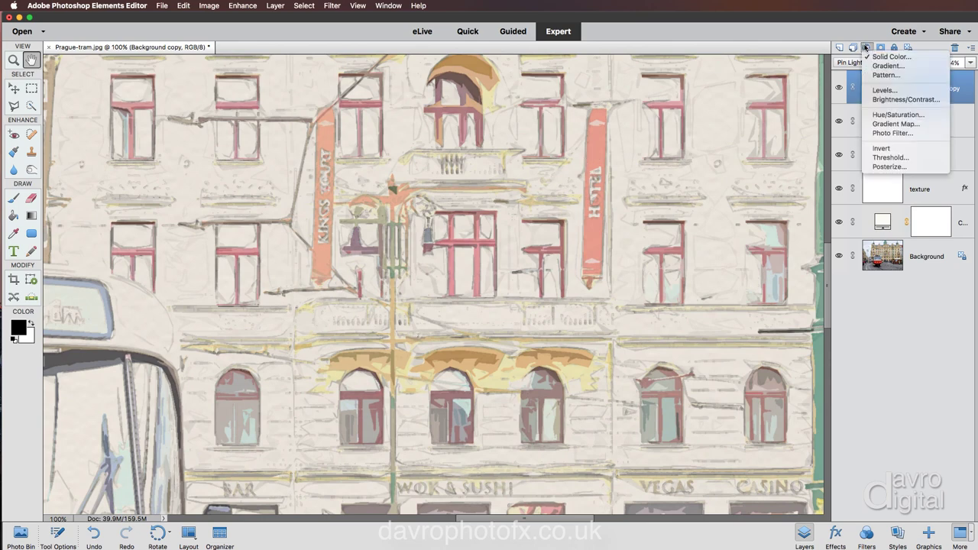
click(881, 91)
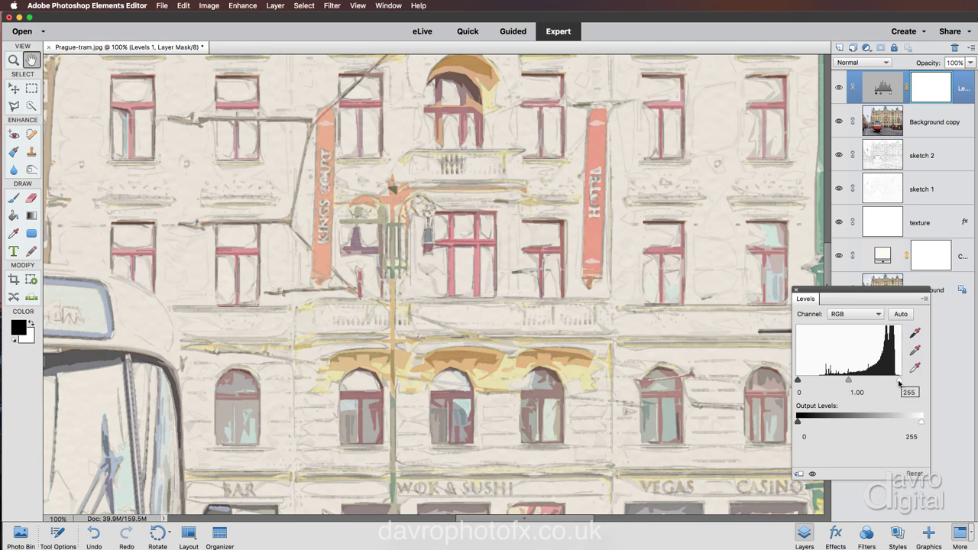
drag(899, 382, 898, 381)
drag(798, 381, 816, 381)
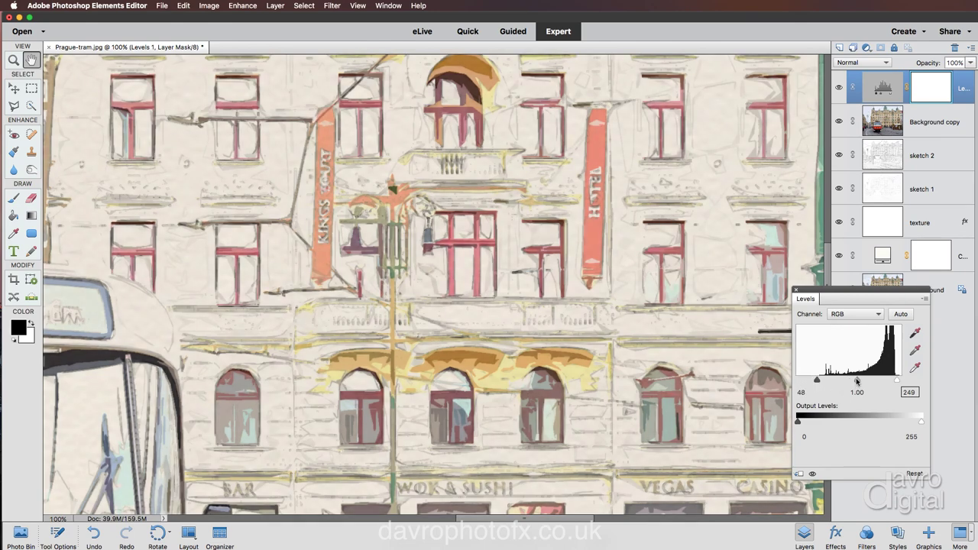
drag(857, 380, 859, 379)
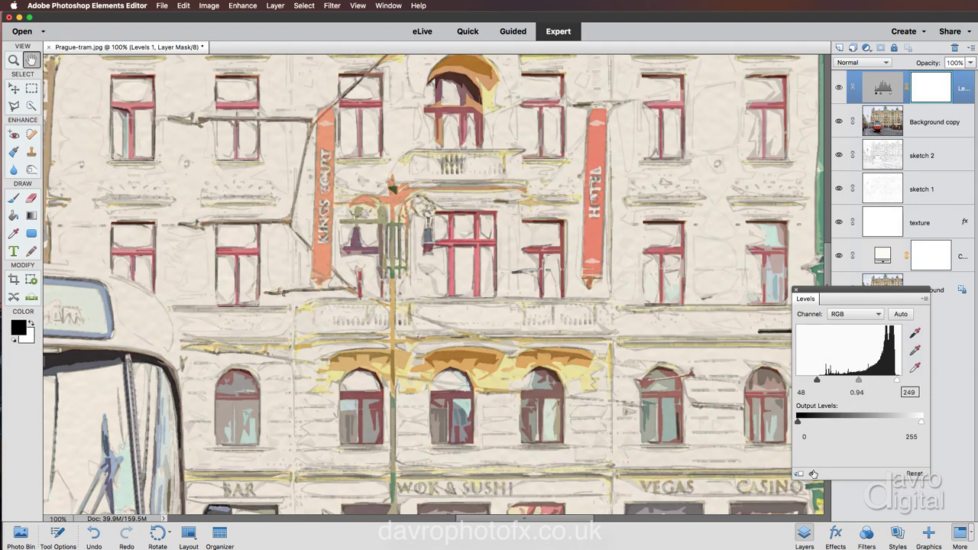
Compare the facade and tram with the Levels adjustment off and on, and close its settings to view the whole image
click(813, 474)
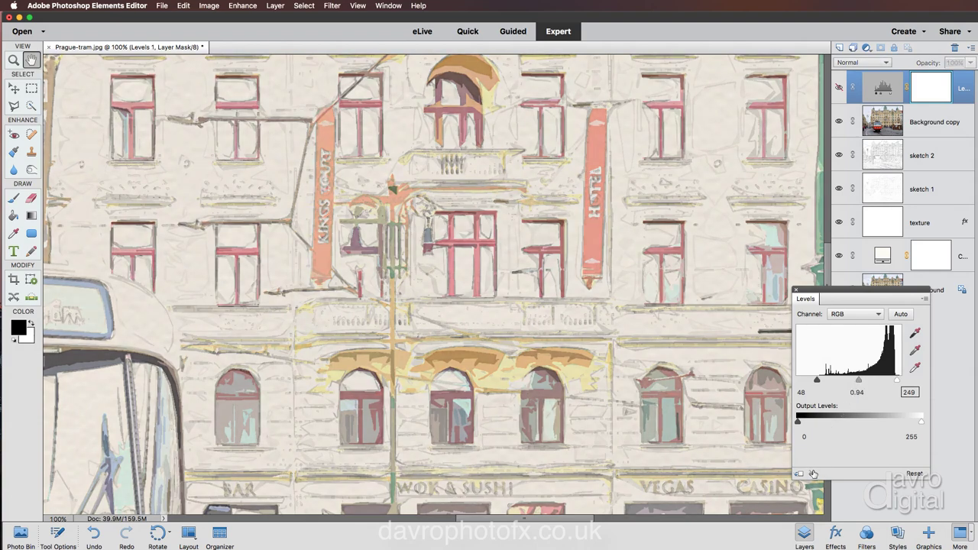
click(813, 474)
scroll(550, 425, down, 5)
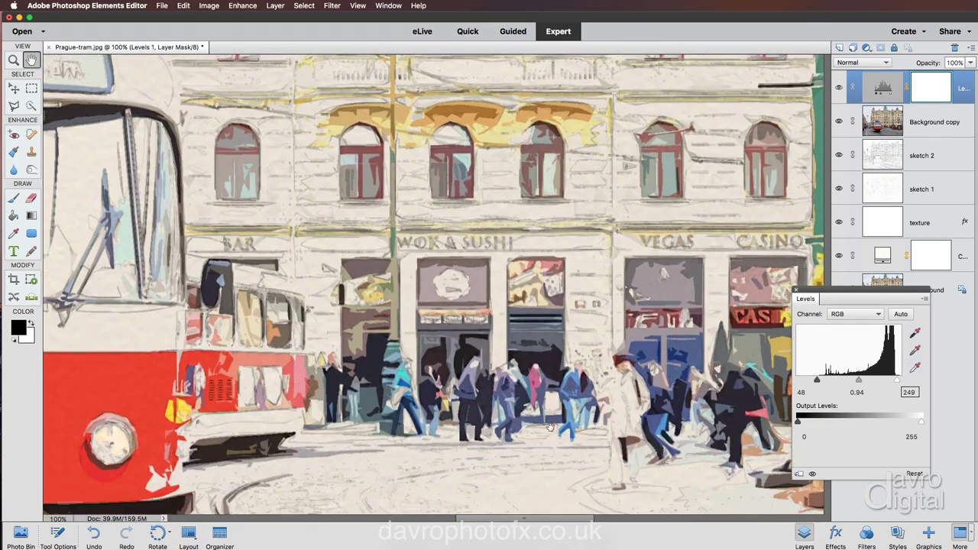
scroll(550, 425, left, 3)
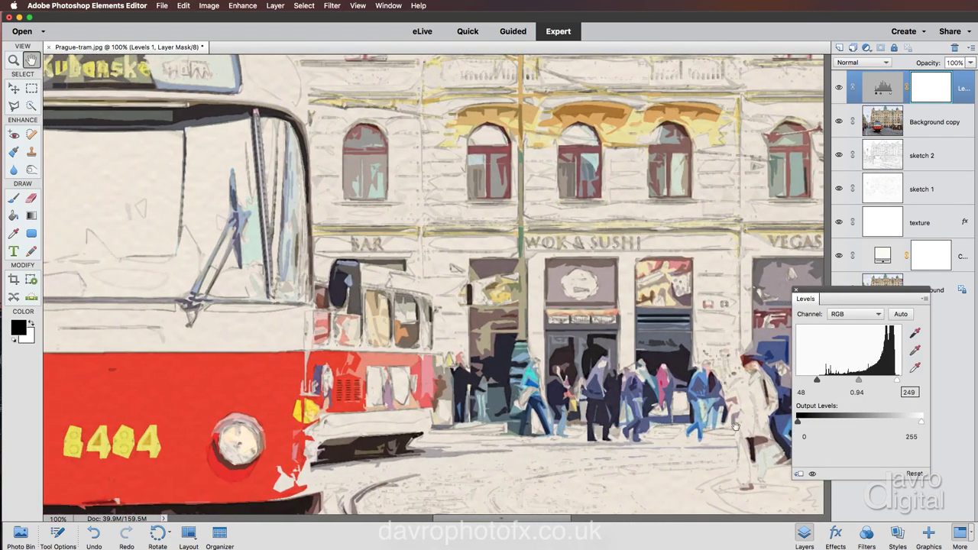
click(813, 474)
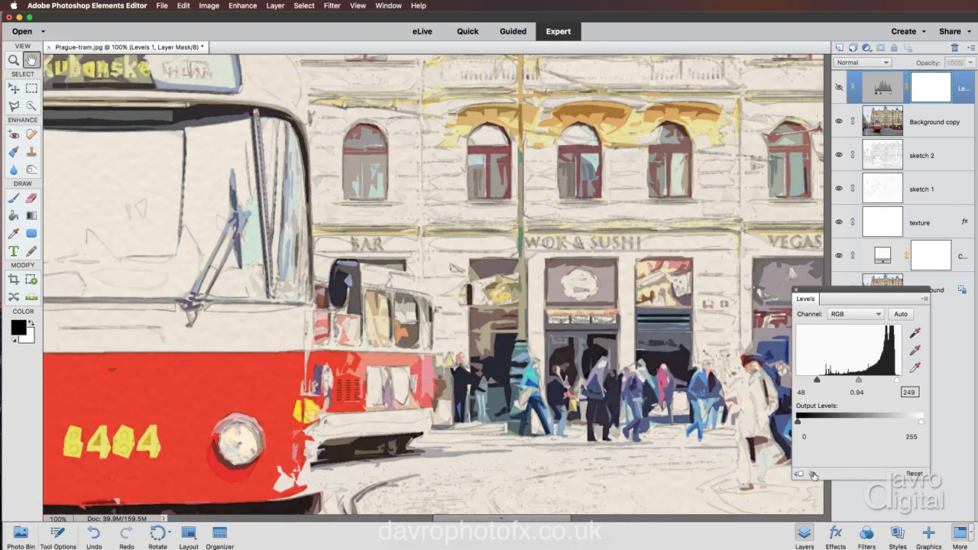
click(813, 474)
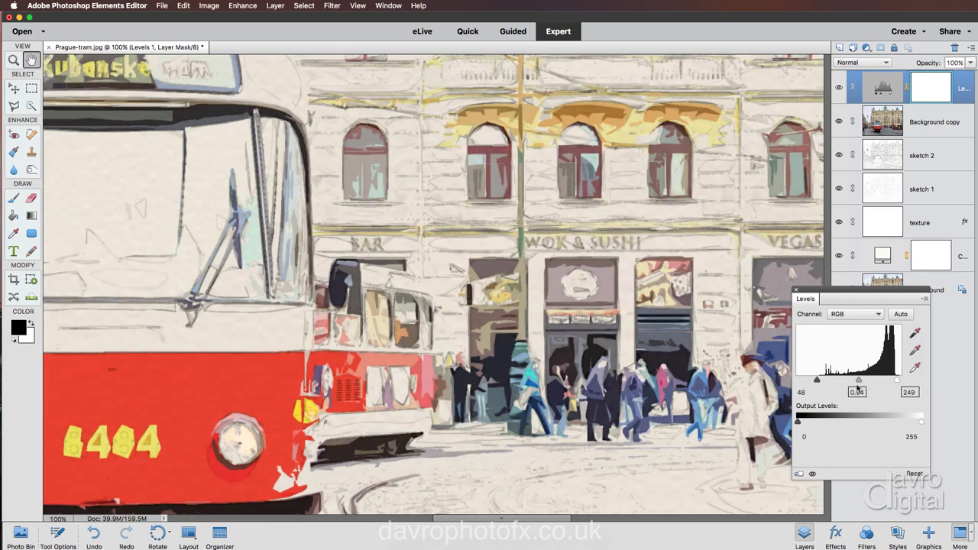
drag(859, 380, 859, 380)
click(796, 290)
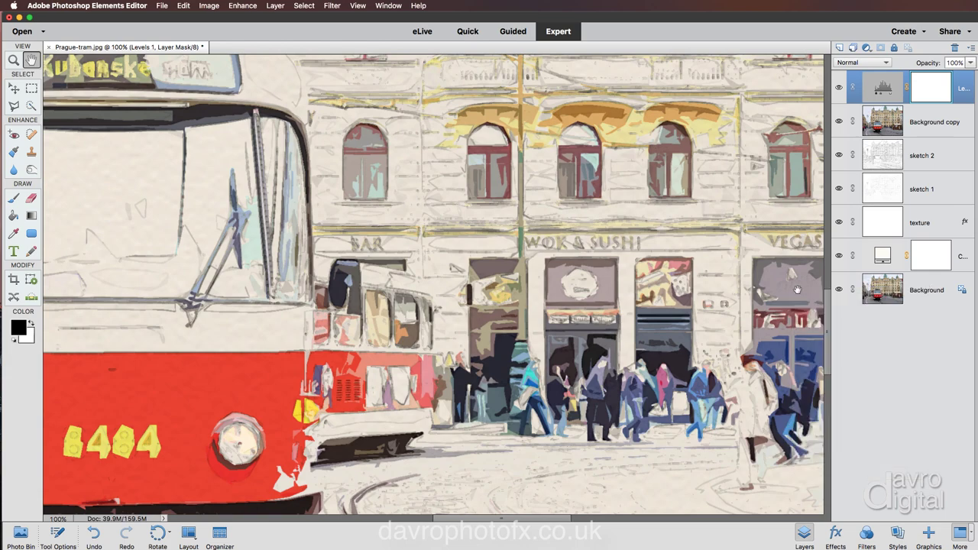
key(super+0)
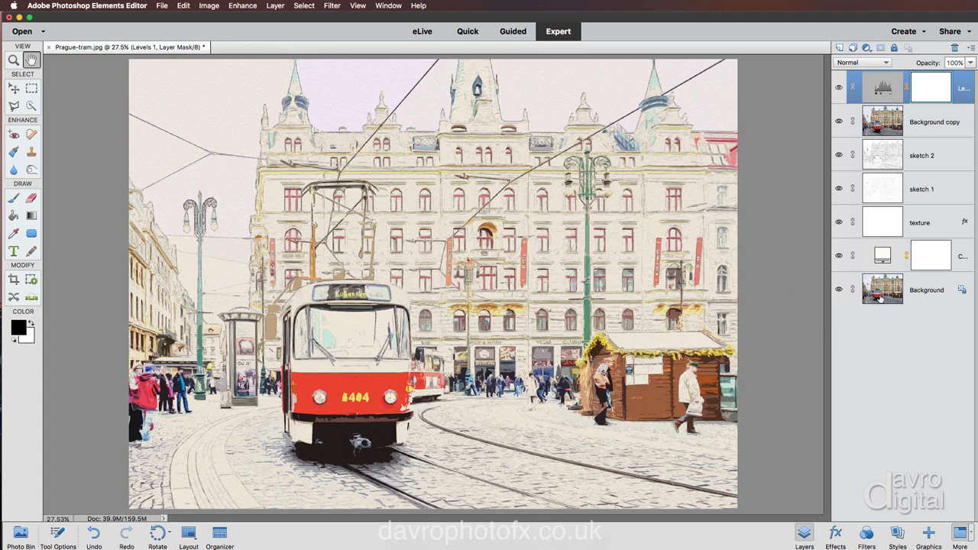
Rename the Background copy layer as "colour"
click(926, 158)
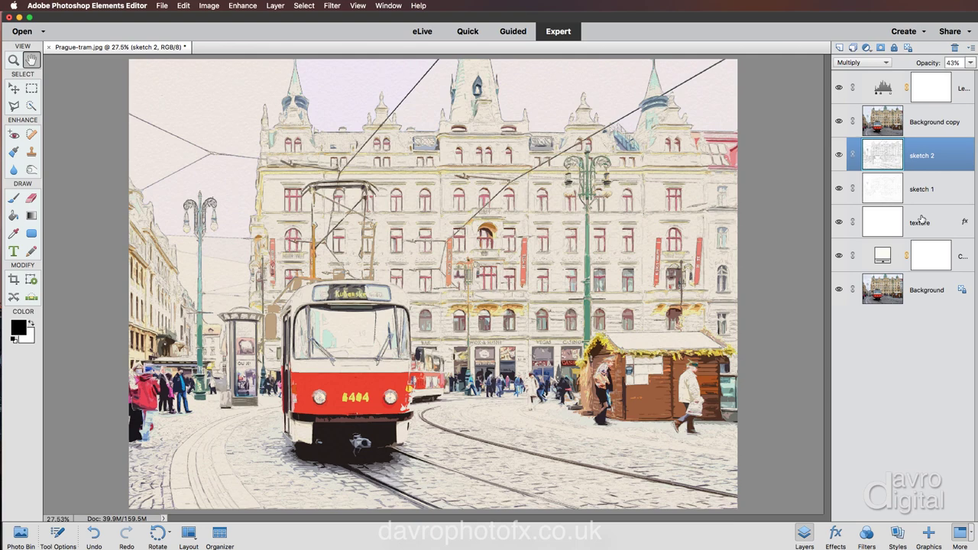
click(839, 122)
click(839, 122)
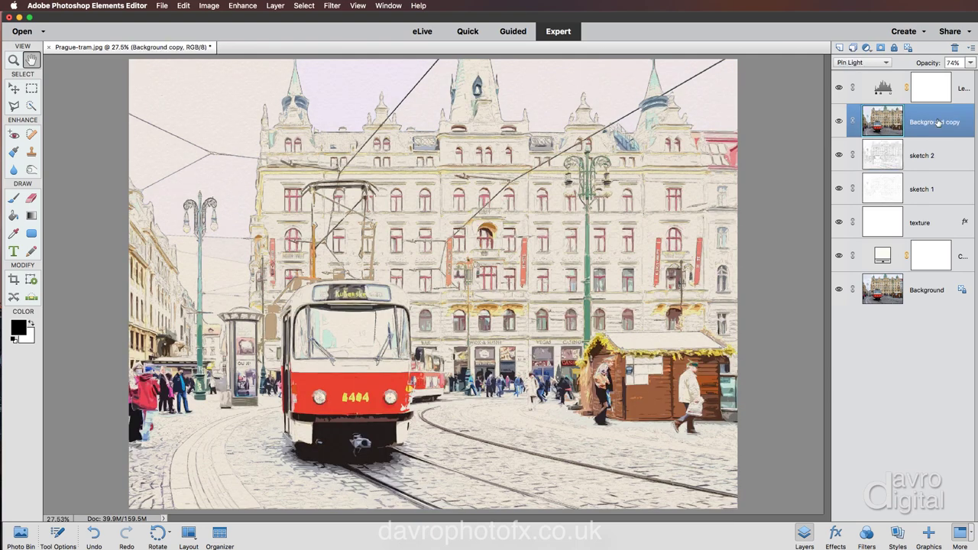
double_click(935, 120)
text(co)
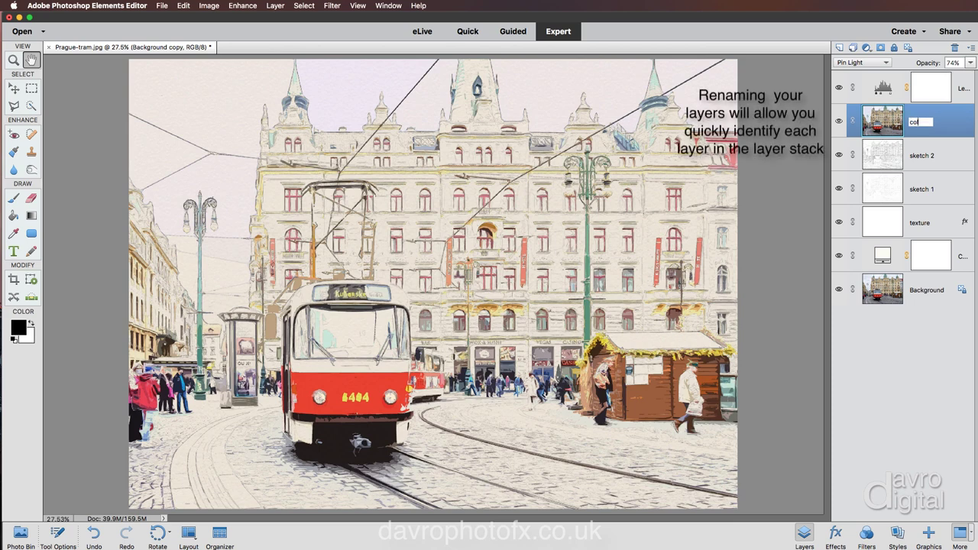
text(lour)
key(Return)
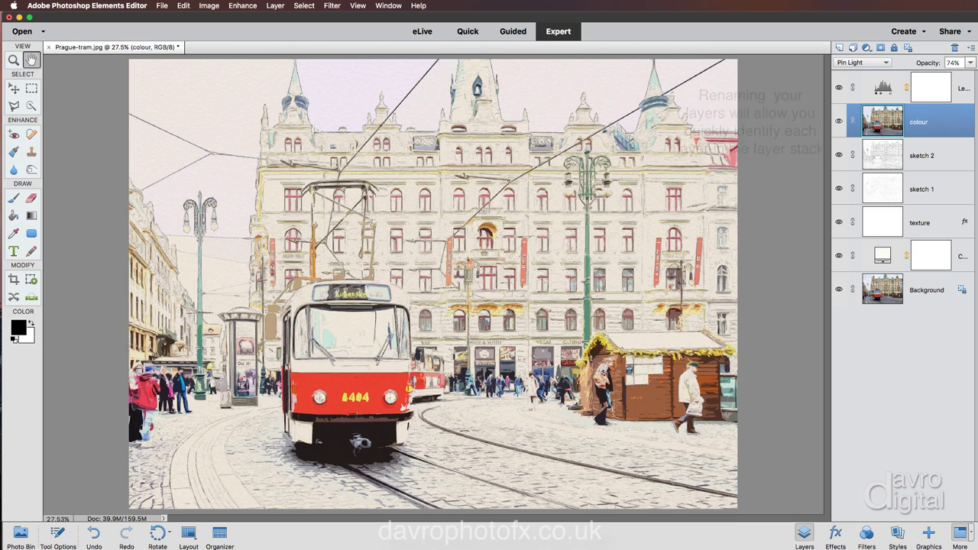
Set the area surrounding the image to black, hide the panels and fit the finished sketch on screen
right_click(788, 140)
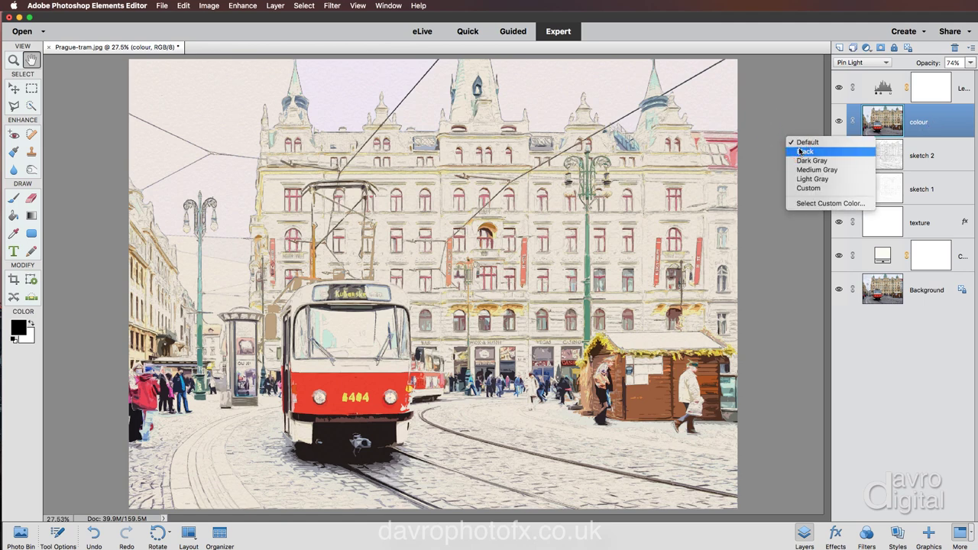
click(800, 151)
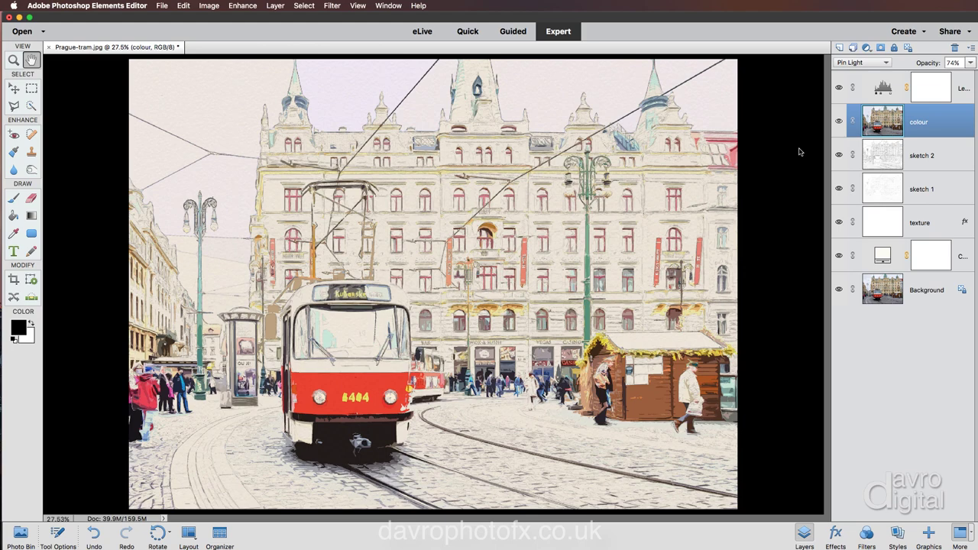
key(Tab)
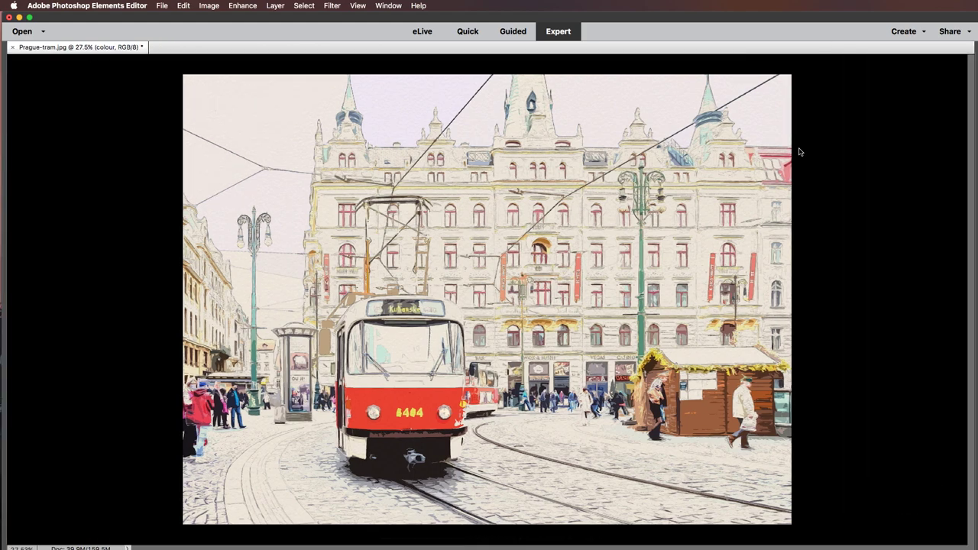
key(super+0)
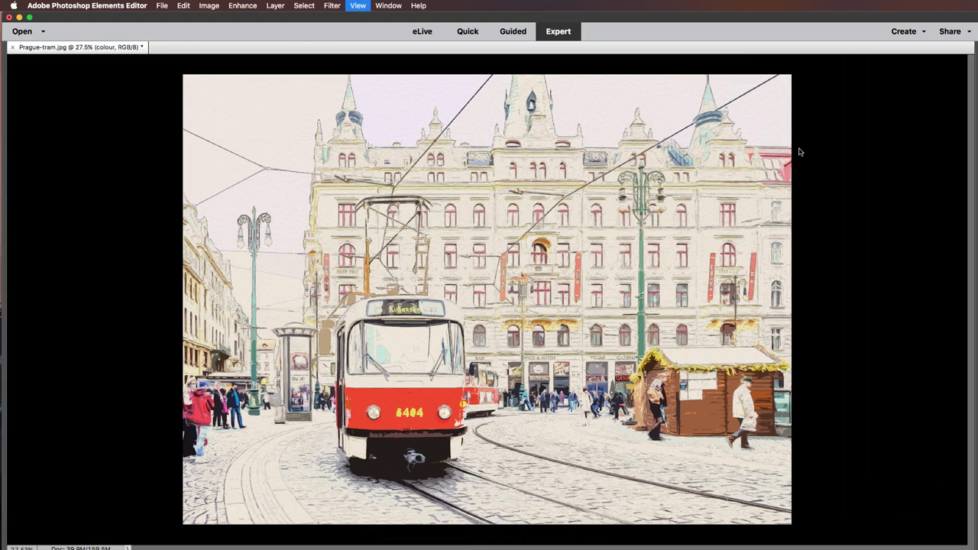